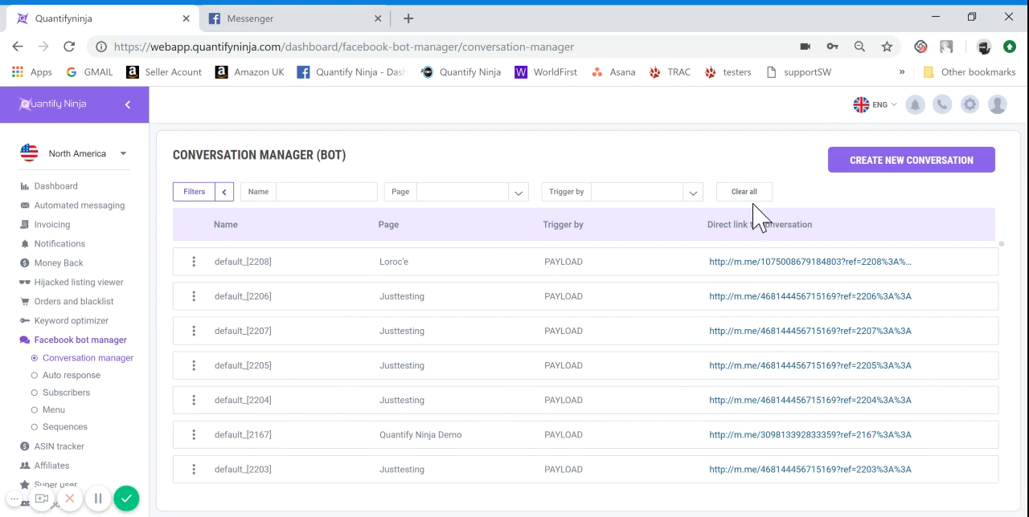
# Step: Create a new bot conversation and name it "My conversation"
pyautogui.click(941, 167)
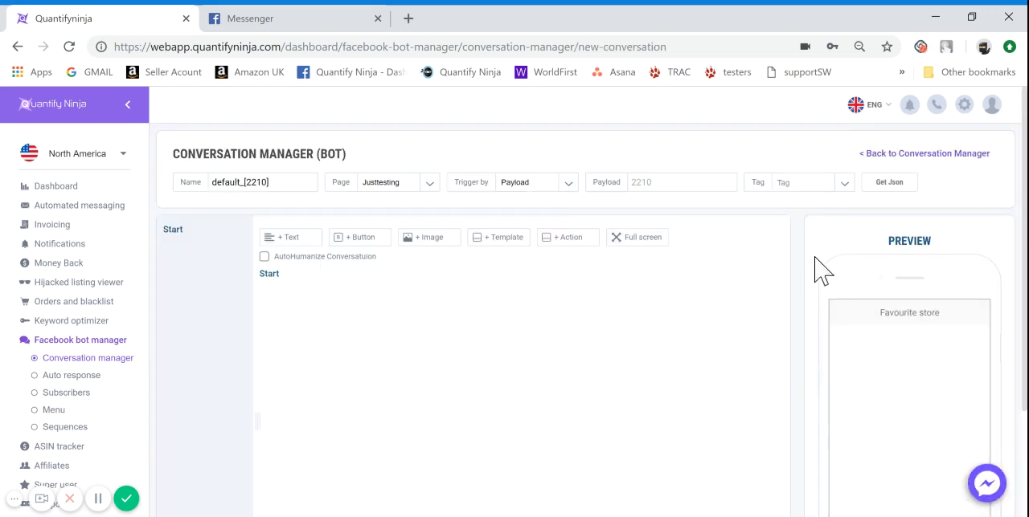
pyautogui.scroll(-1, 468, 341)
pyautogui.scroll(1, 468, 341)
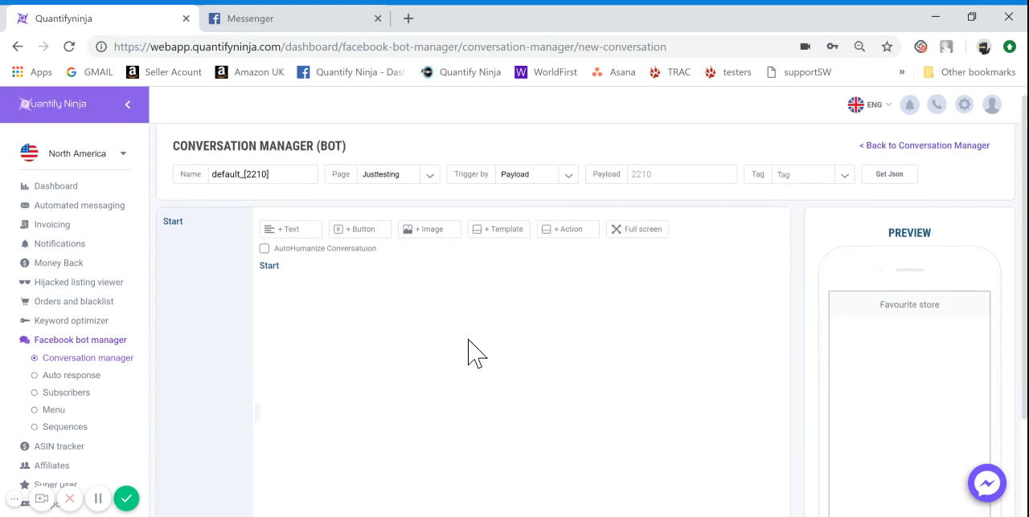
pyautogui.moveTo(269, 175); pyautogui.dragTo(210, 174)
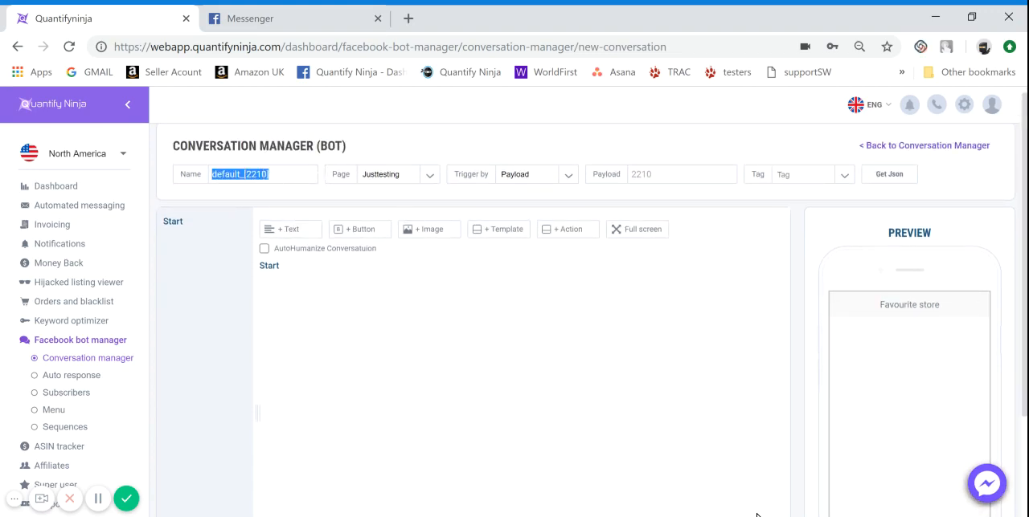
pyautogui.write('My conve')
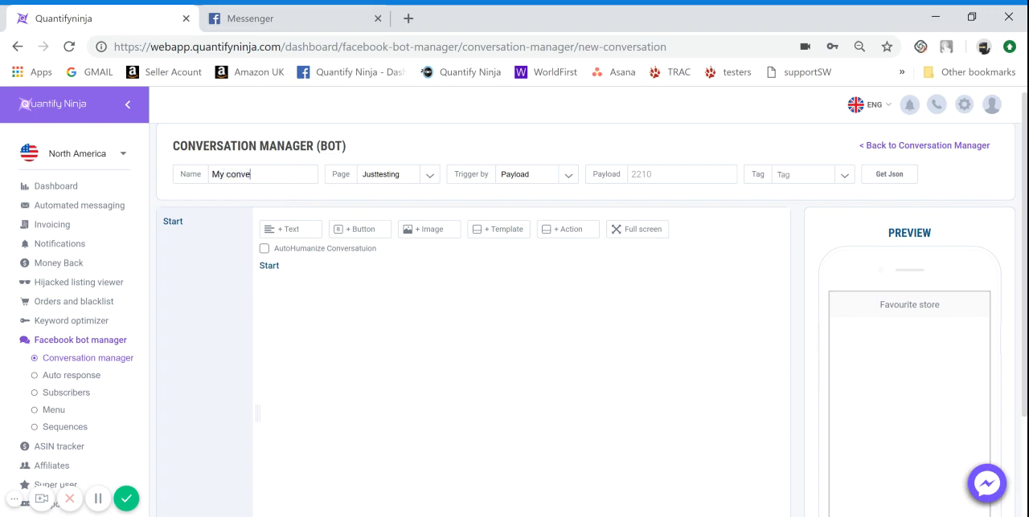
pyautogui.write('rsation')
# Step: Examine the conversation's available pages, its trigger setting and its payload value
pyautogui.click(428, 178)
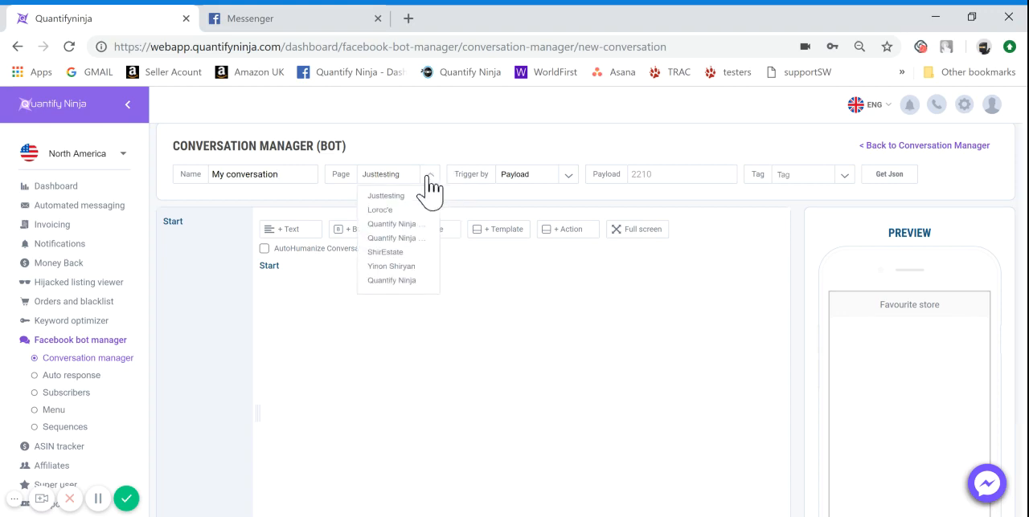
pyautogui.click(431, 182)
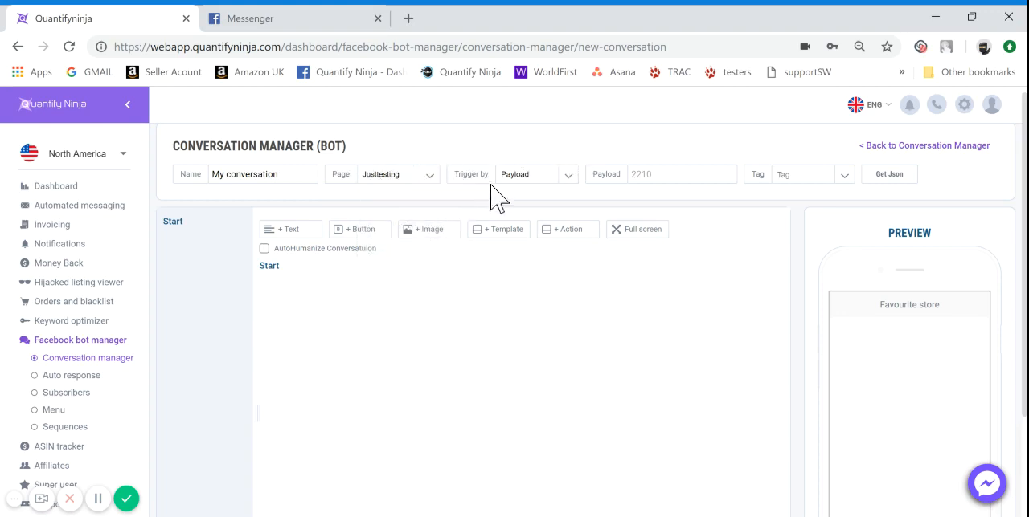
pyautogui.click(531, 178)
pyautogui.click(531, 179)
pyautogui.click(531, 178)
pyautogui.click(553, 155)
pyautogui.doubleClick(649, 174)
pyautogui.press('BackSpace')
pyautogui.doubleClick(659, 171)
# Step: Open the on-page Messenger chat, and switch testing to the target page and back to this page
pyautogui.scroll(-1, 845, 189)
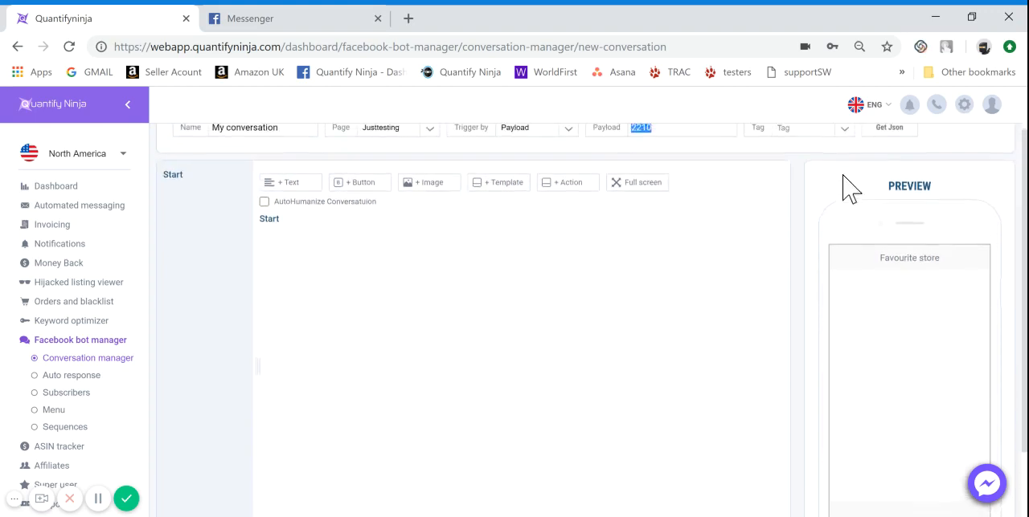
pyautogui.scroll(-2, 845, 189)
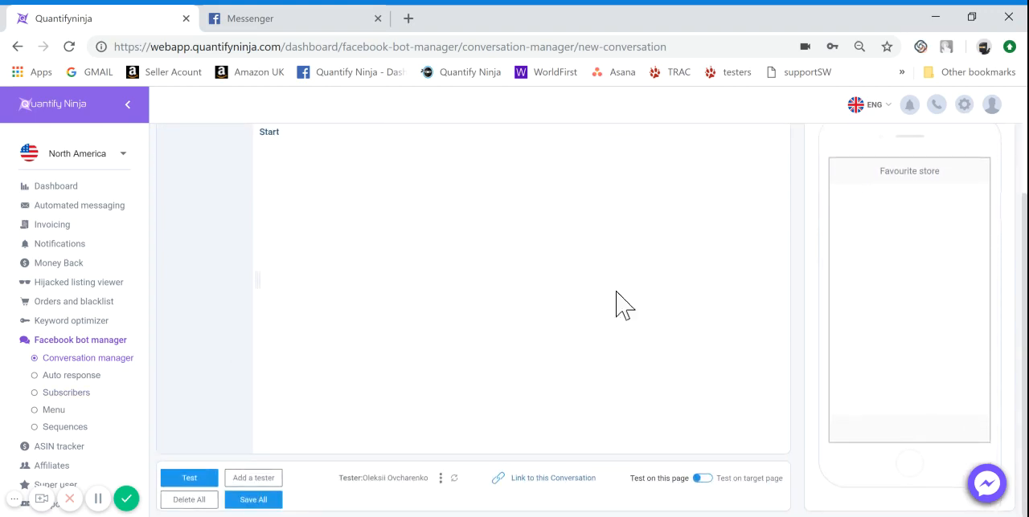
pyautogui.click(992, 487)
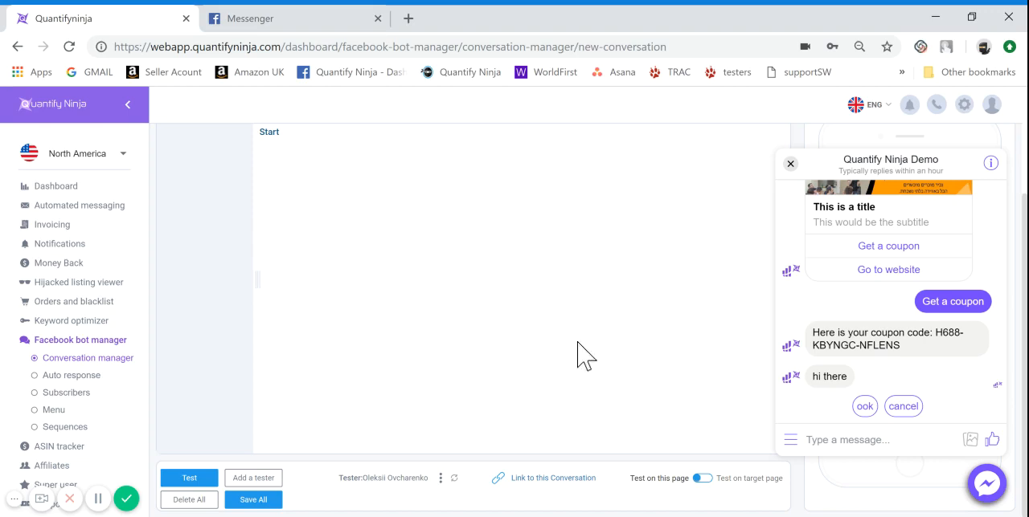
pyautogui.click(699, 478)
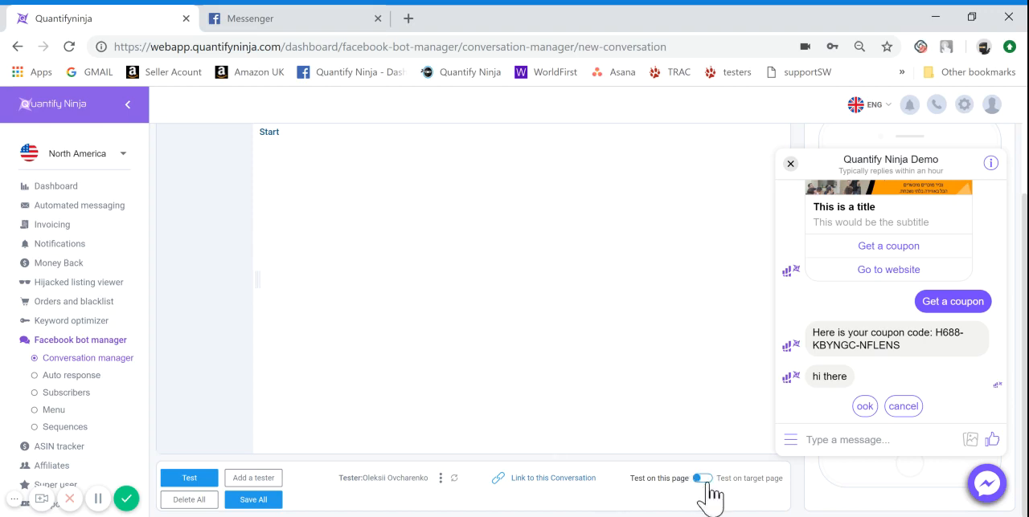
pyautogui.click(703, 479)
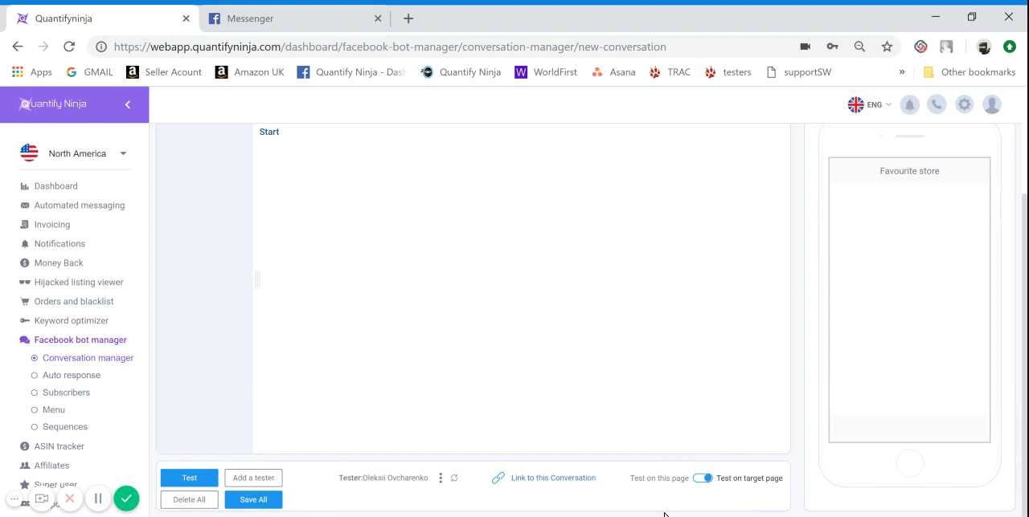
pyautogui.click(700, 479)
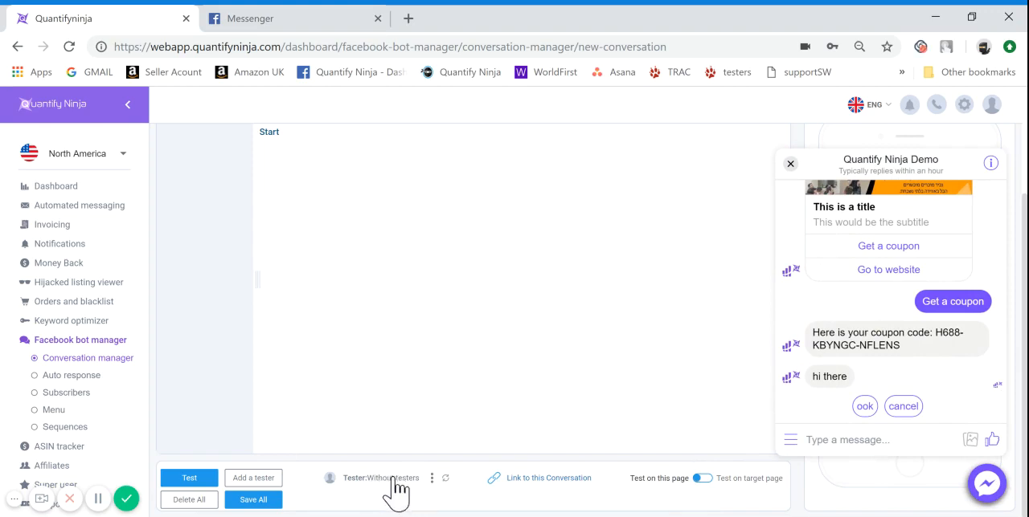
# Step: Read and dismiss the tester instructions, highlighting their chat code, and choose the first listed tester for the conversation
pyautogui.click(191, 480)
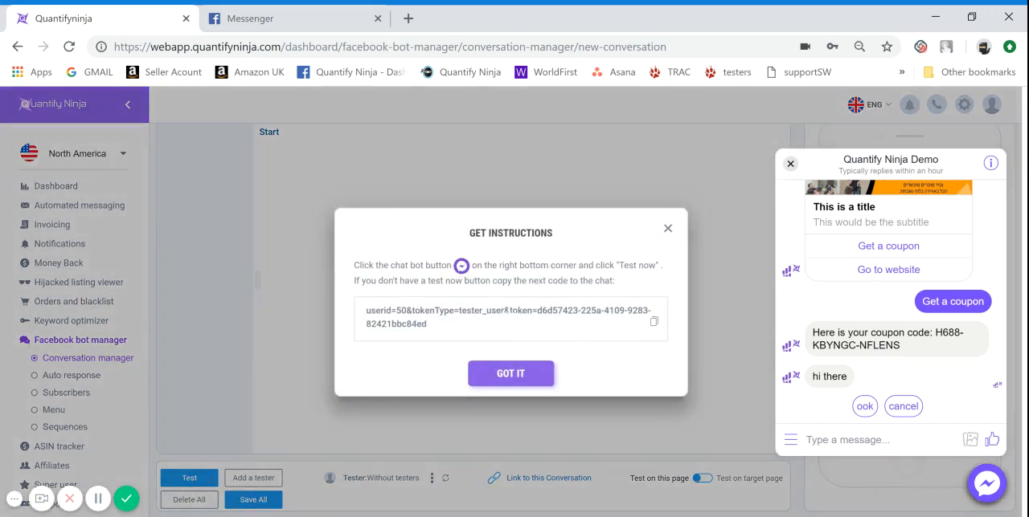
pyautogui.tripleClick(468, 310)
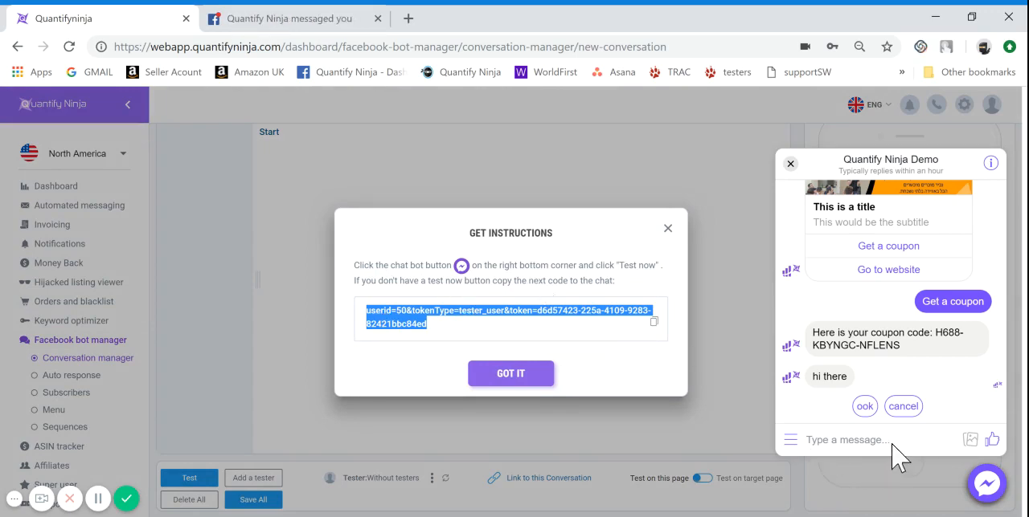
pyautogui.click(536, 374)
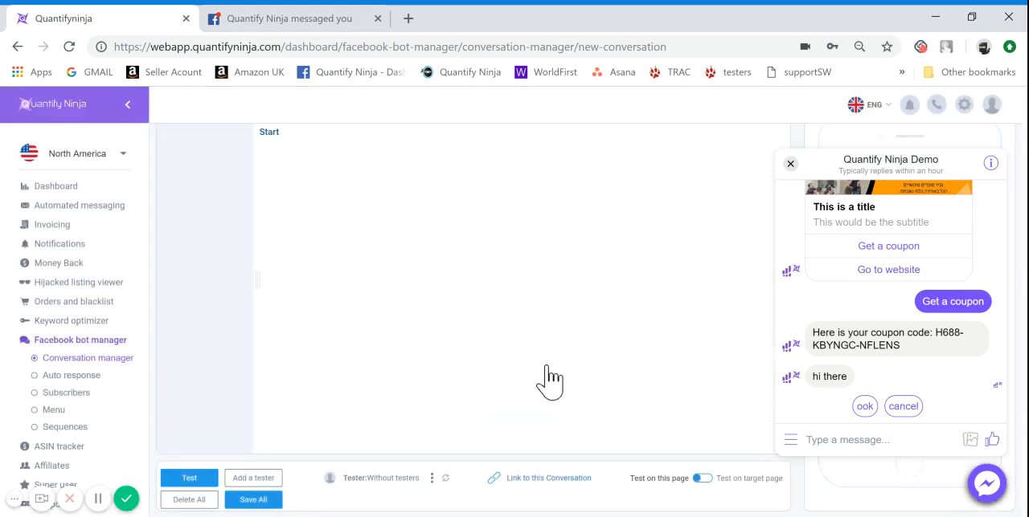
pyautogui.click(440, 480)
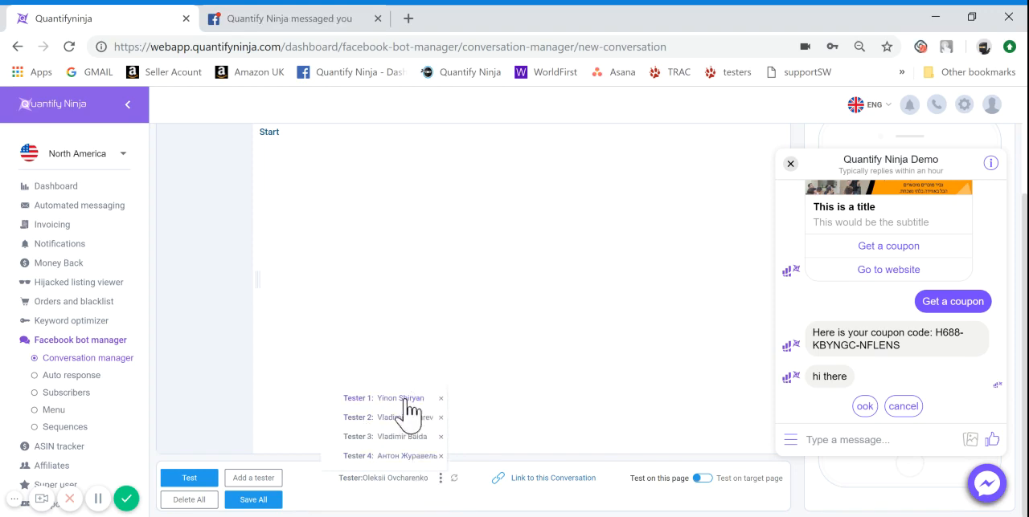
pyautogui.click(382, 399)
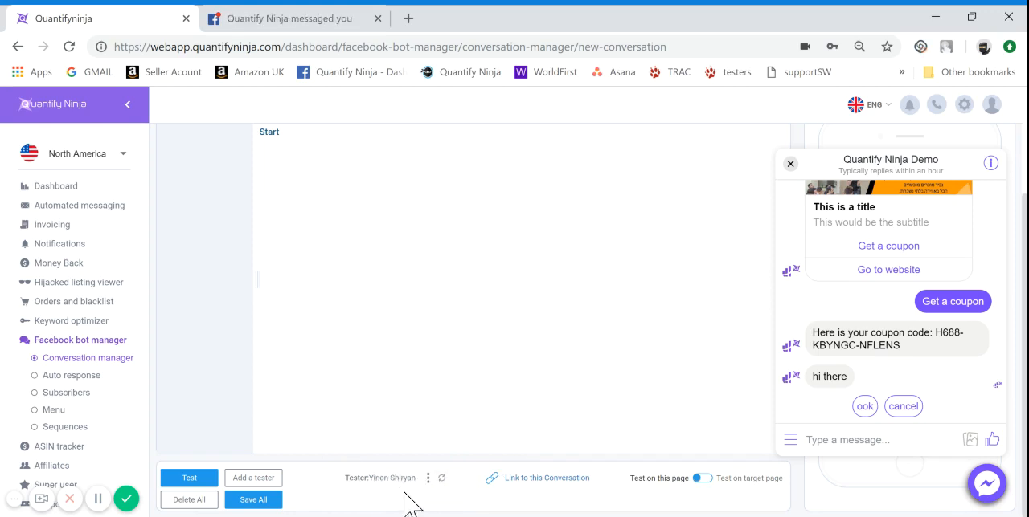
# Step: In the full-screen editor, add the text message "Hi there , how are you ?" under Start and test the conversation
pyautogui.scroll(2, 560, 280)
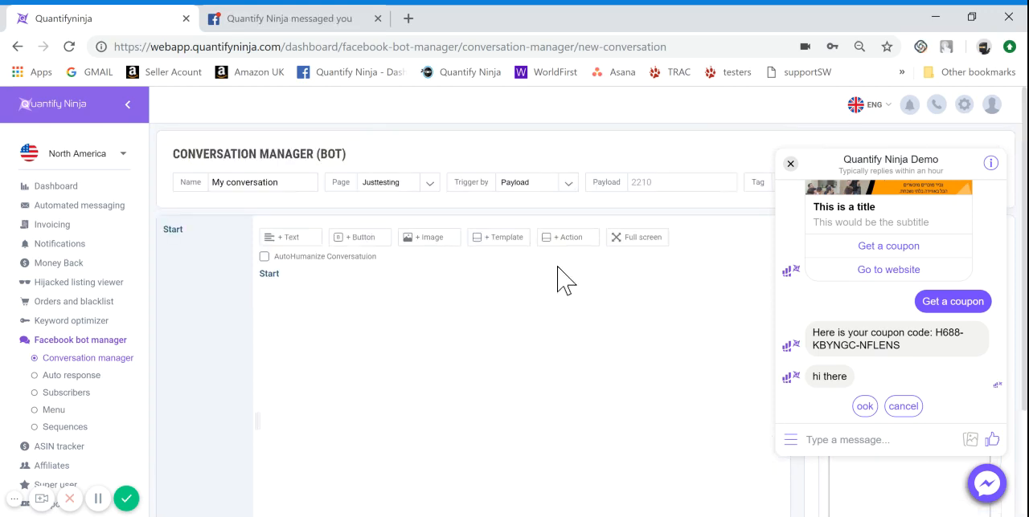
pyautogui.click(641, 243)
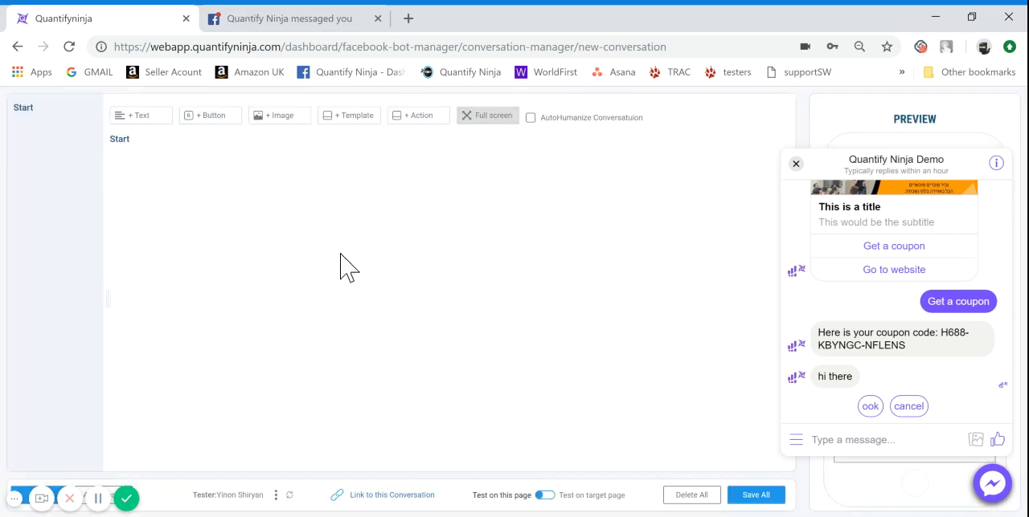
pyautogui.click(143, 116)
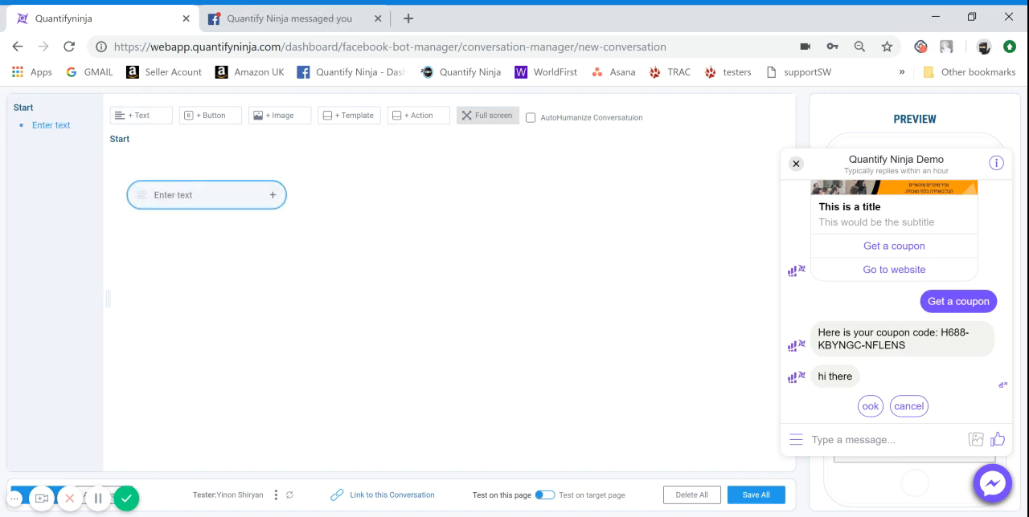
pyautogui.write('Hi there , how ar')
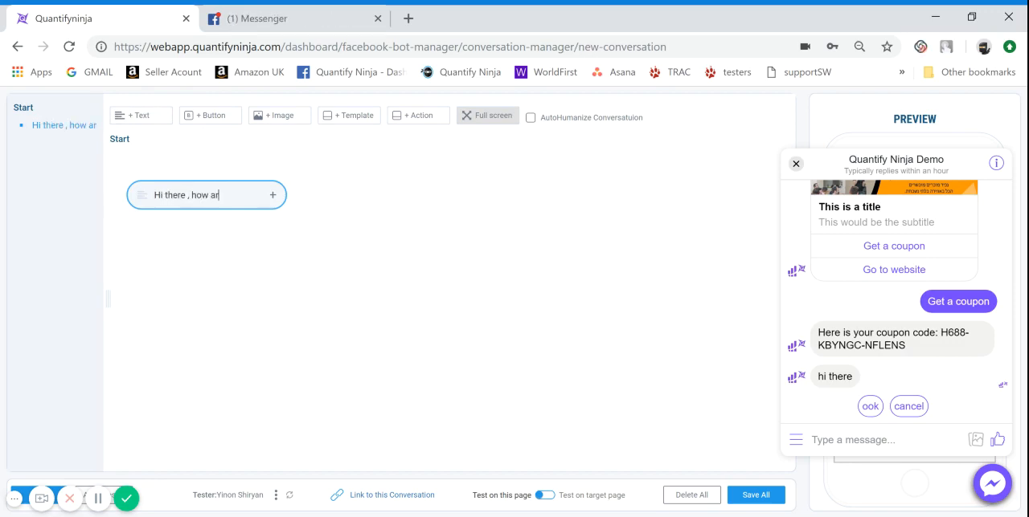
pyautogui.write('e')
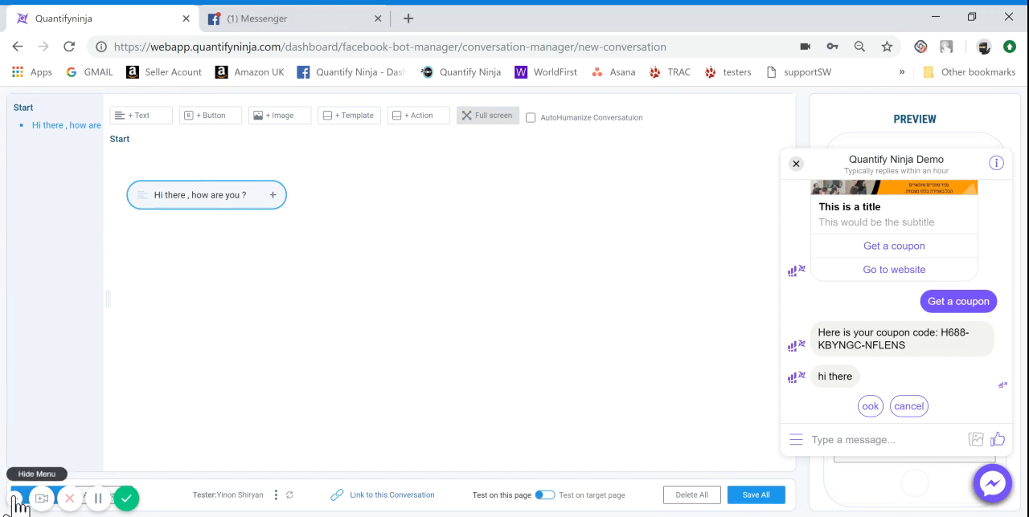
pyautogui.click(16, 504)
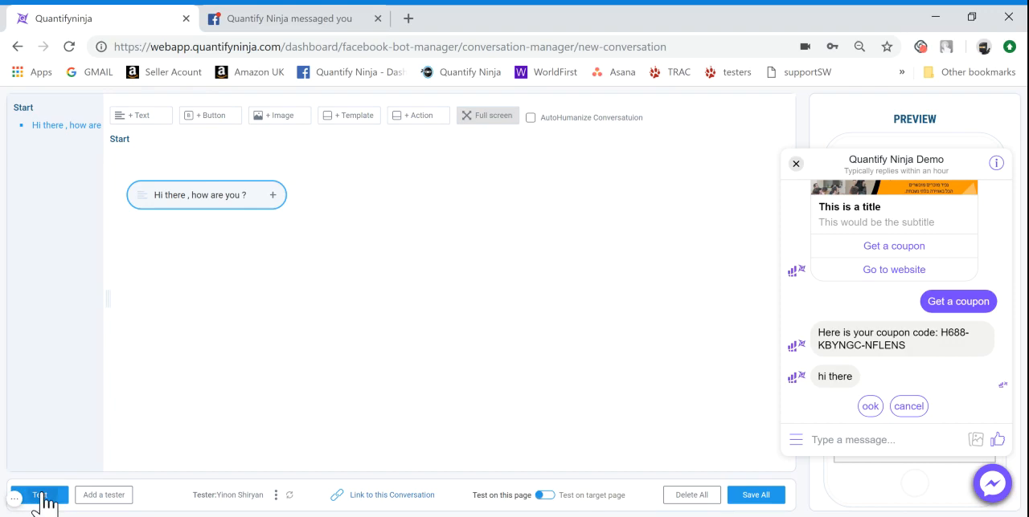
pyautogui.click(41, 497)
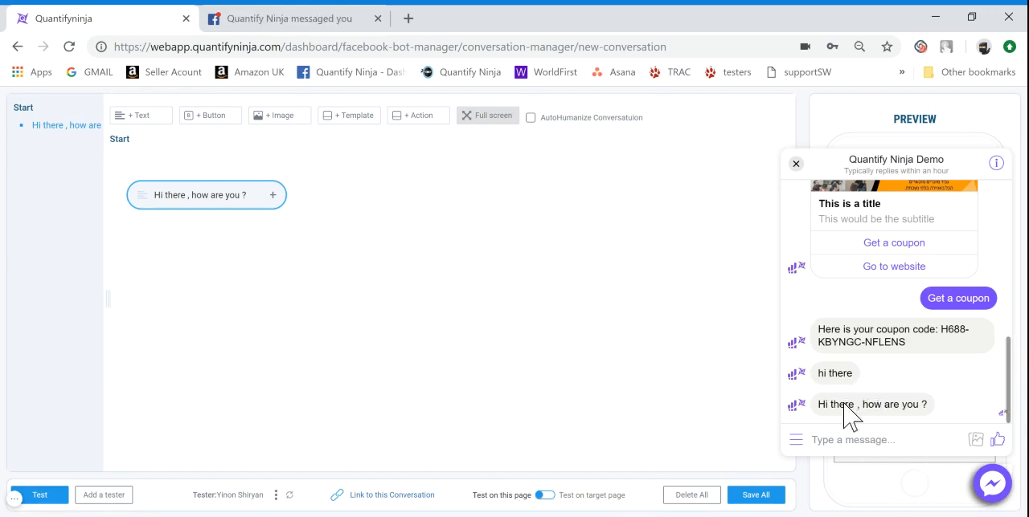
# Step: Add three buttons under the greeting message and label the first two "ok" and "Not so good"
pyautogui.click(215, 117)
pyautogui.click(215, 117)
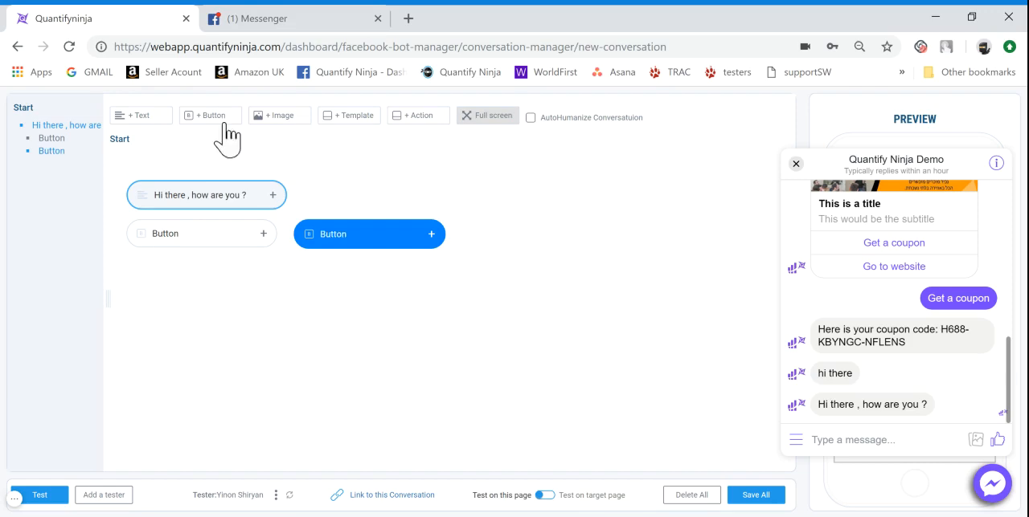
pyautogui.click(225, 122)
pyautogui.click(196, 233)
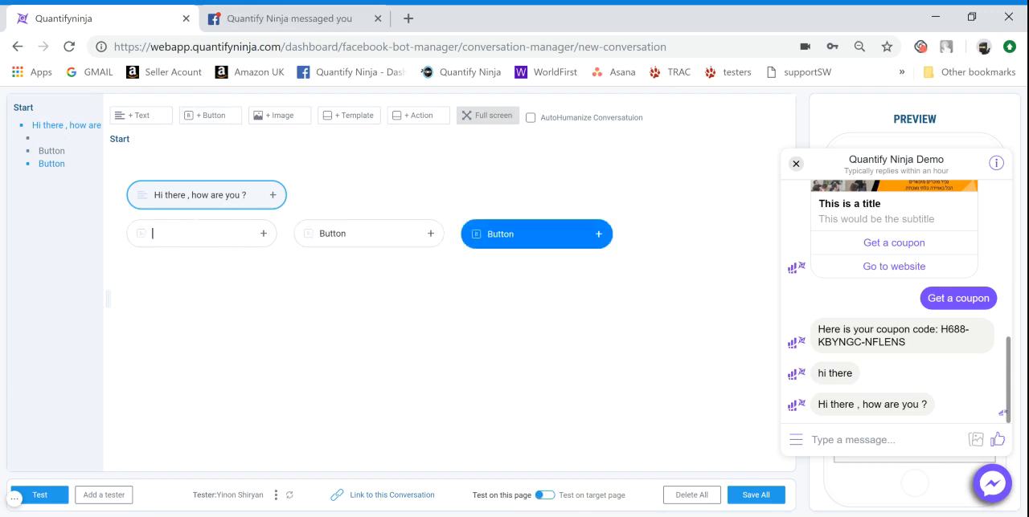
pyautogui.write('ok')
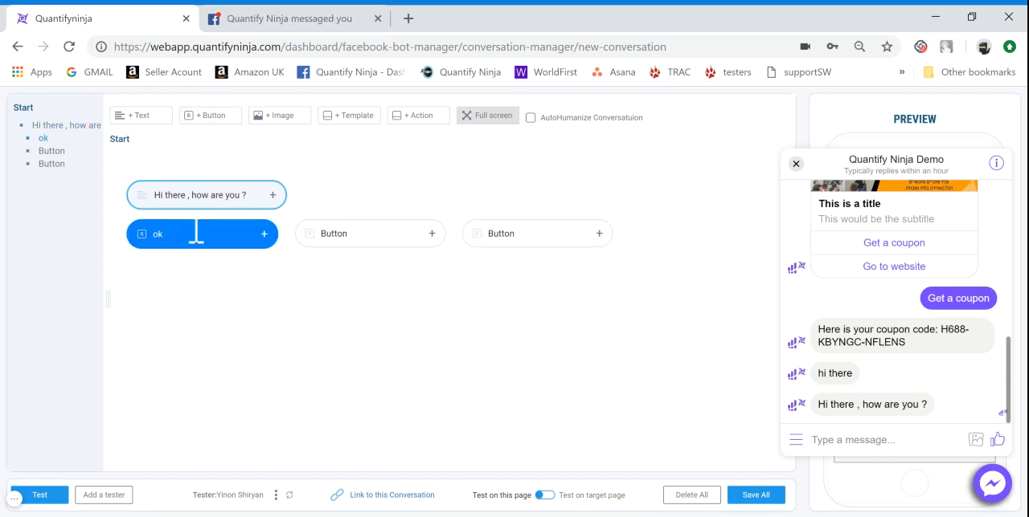
pyautogui.click(337, 234)
pyautogui.write('Not')
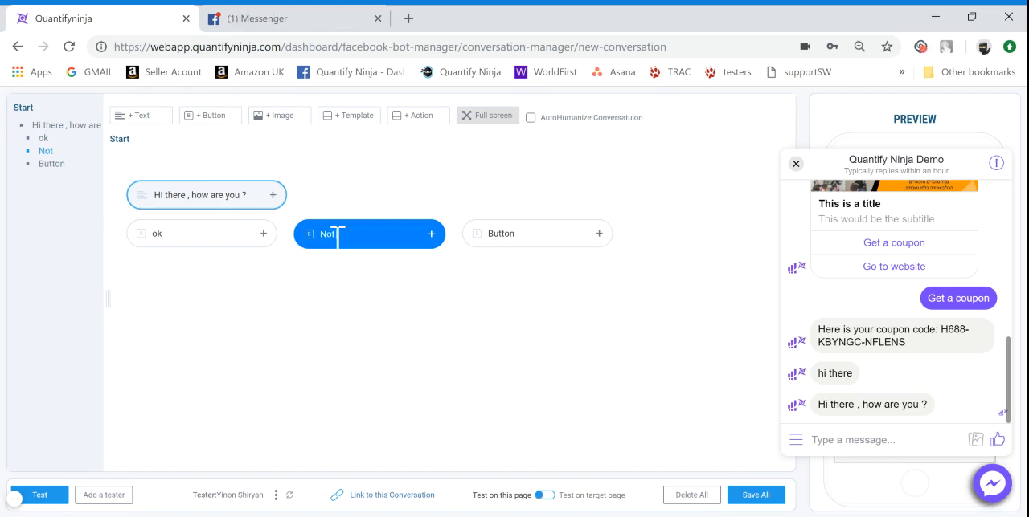
pyautogui.write(' sp')
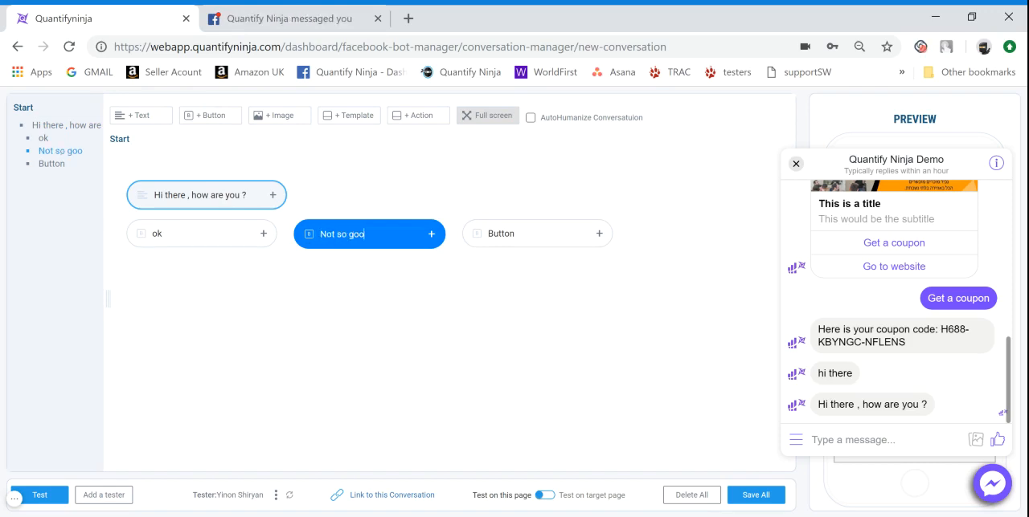
# Step: Label the third button under the greeting message "so so"
pyautogui.click(528, 242)
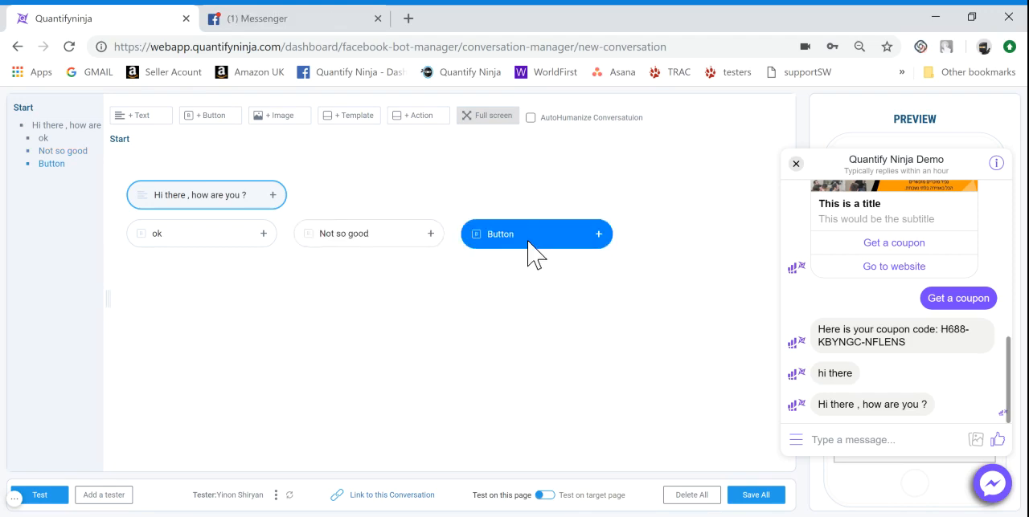
pyautogui.click(522, 233)
pyautogui.write('si')
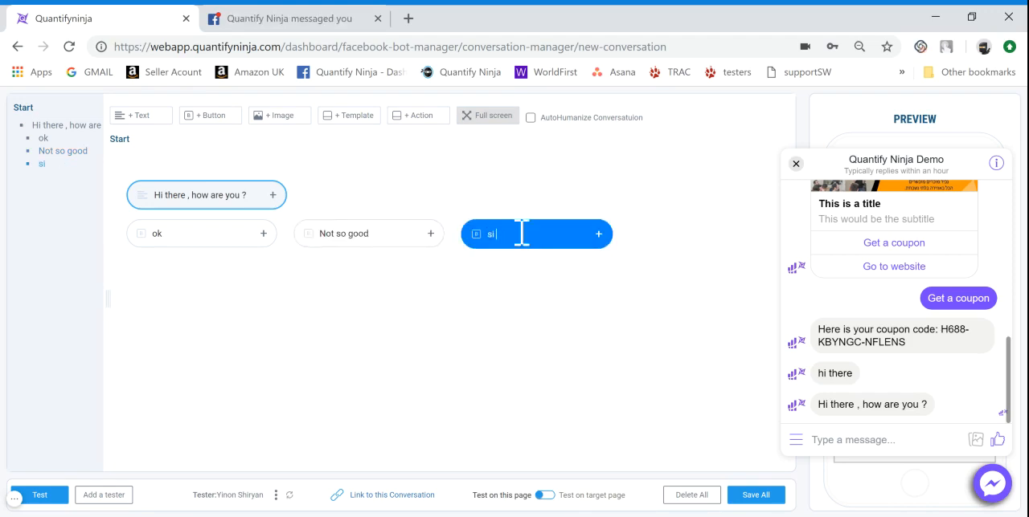
pyautogui.write(' so')
pyautogui.press('Left')
pyautogui.press('Left')
pyautogui.write('o')
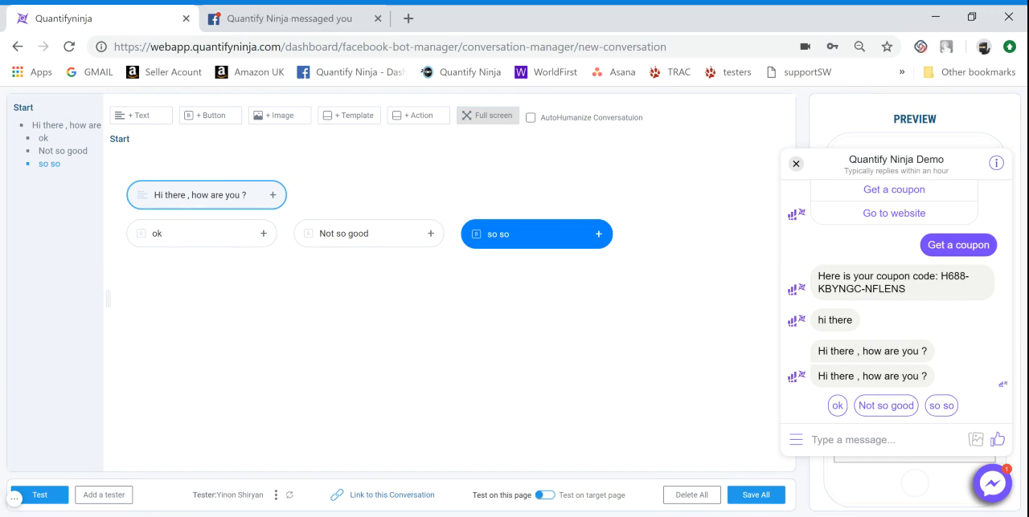
# Step: Add the text reply "I'm happy to hear that" under the "ok" button
pyautogui.click(169, 234)
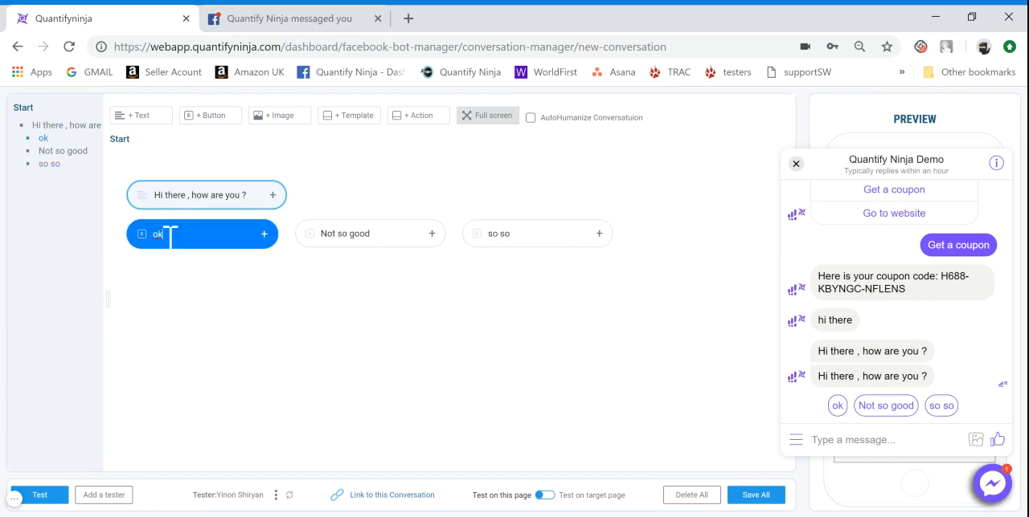
pyautogui.click(141, 115)
pyautogui.click(201, 273)
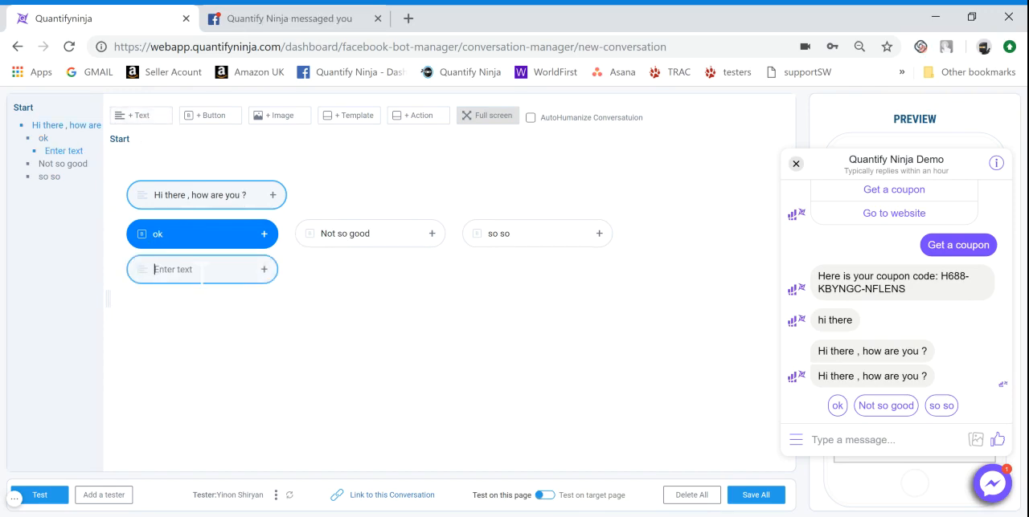
pyautogui.write('I')
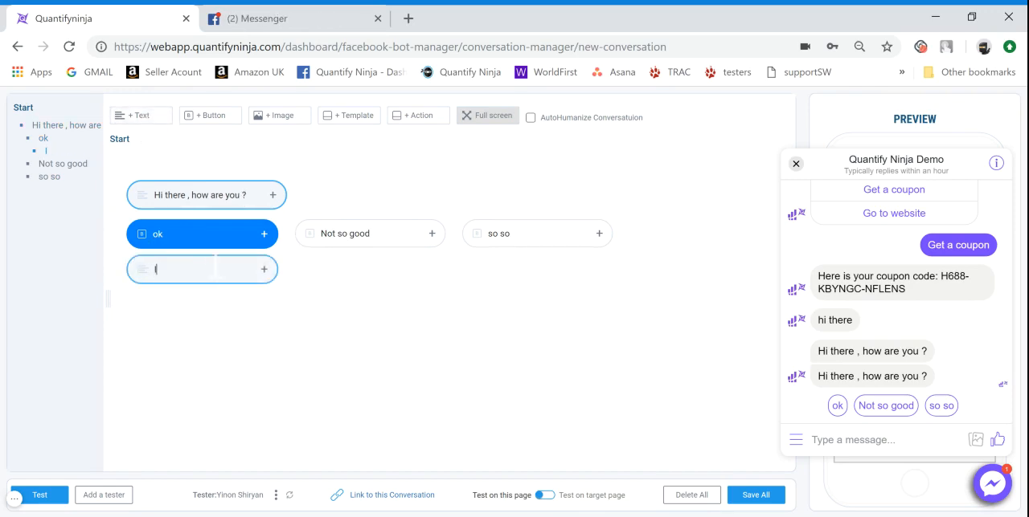
pyautogui.write("'m happy")
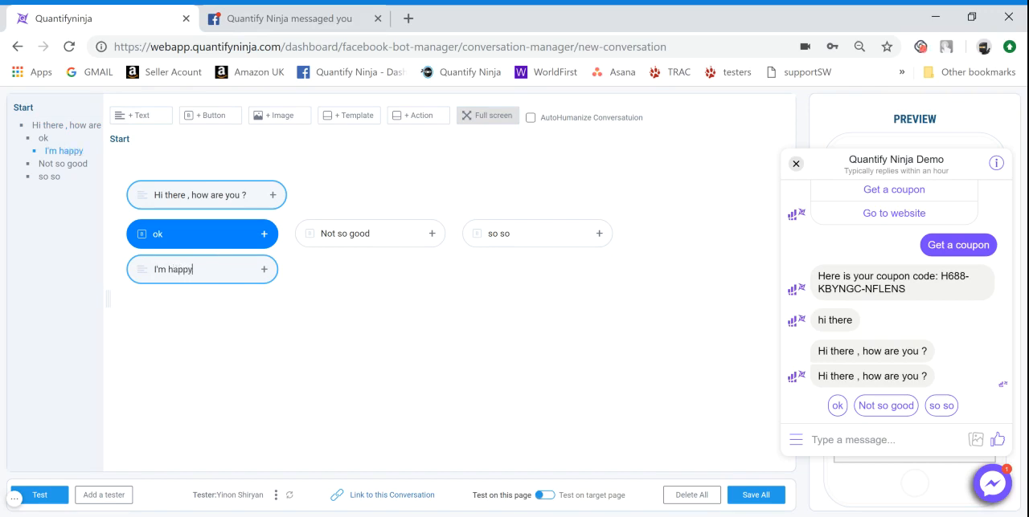
pyautogui.write(' to hear that')
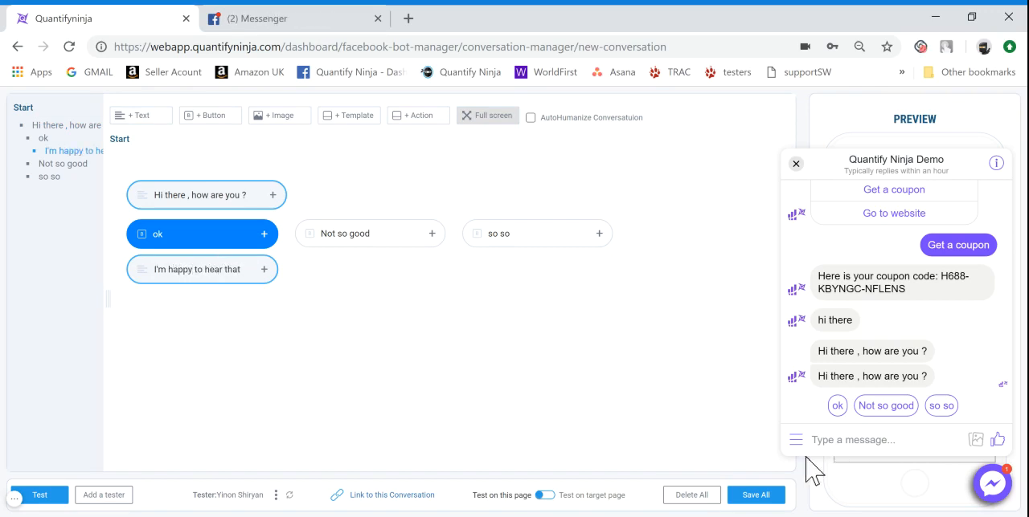
# Step: Save the whole conversation and answer "ok" in the Messenger chat to test its text reply
pyautogui.click(758, 495)
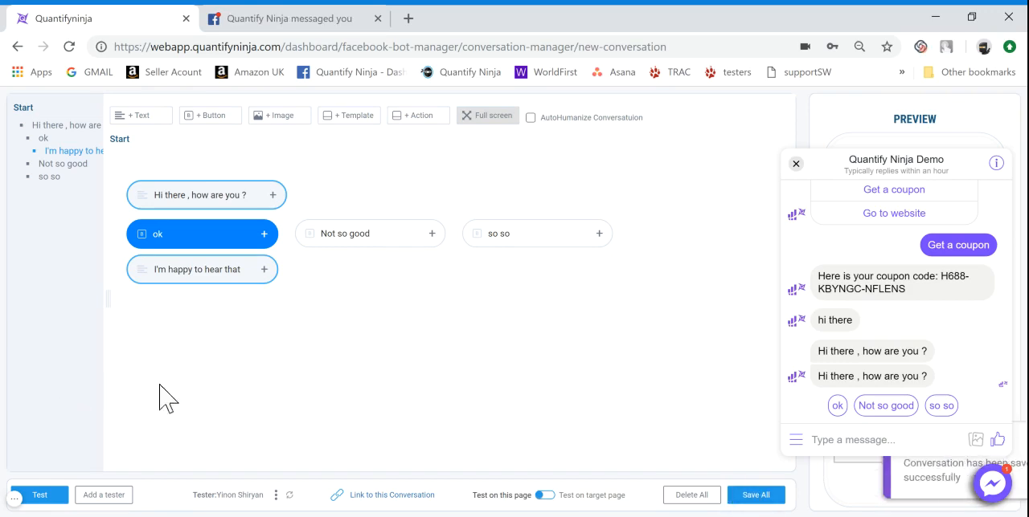
pyautogui.click(836, 407)
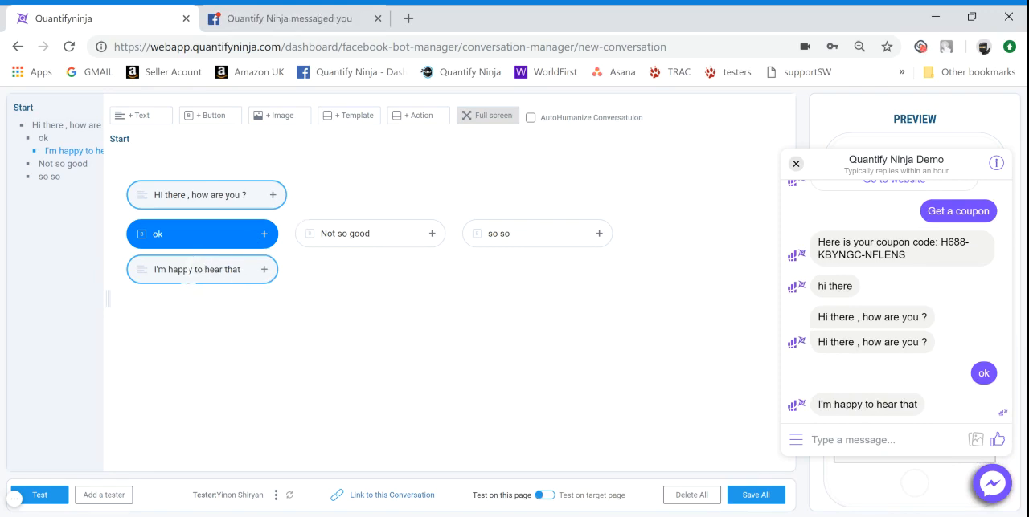
# Step: Add an image reply below "I'm happy to hear that" and upload the purple Quantify Ninja logo into it
pyautogui.click(281, 121)
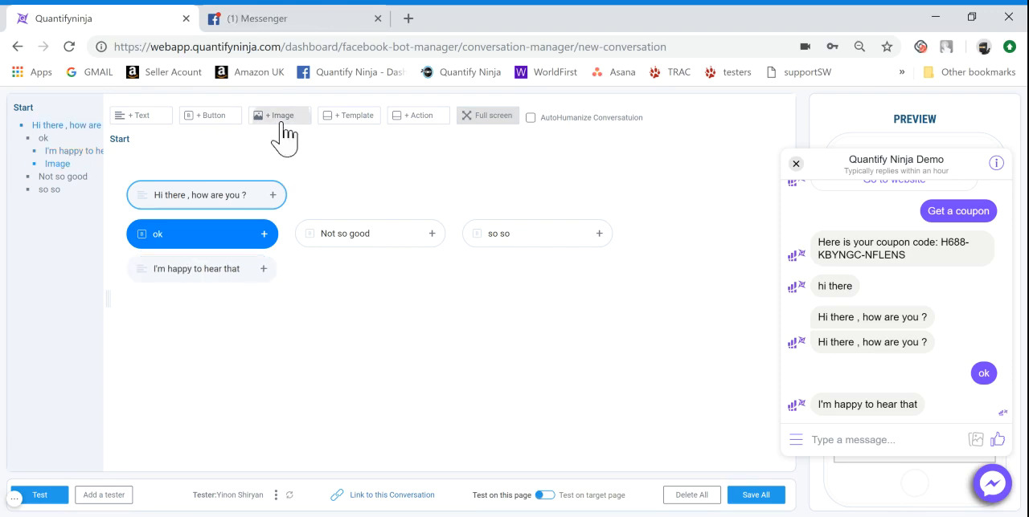
pyautogui.click(224, 392)
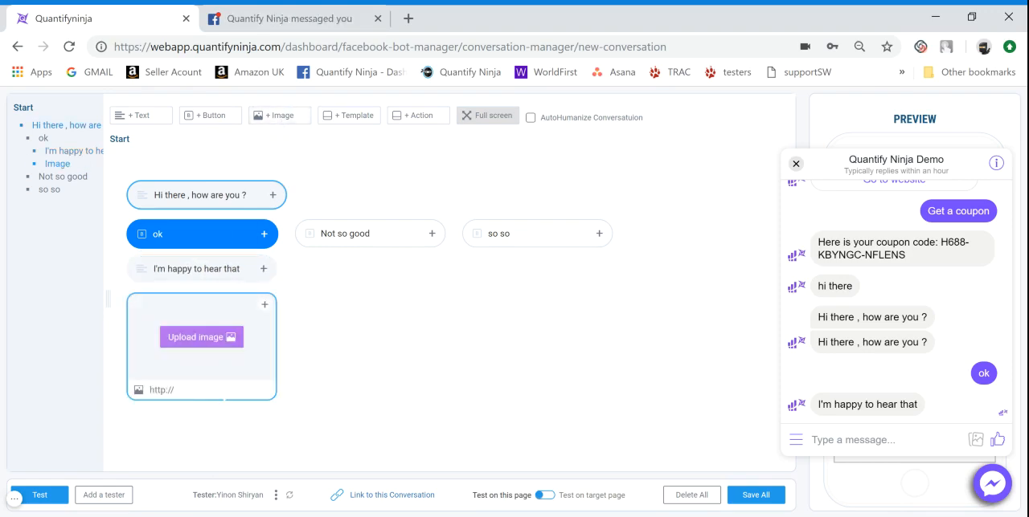
pyautogui.click(219, 331)
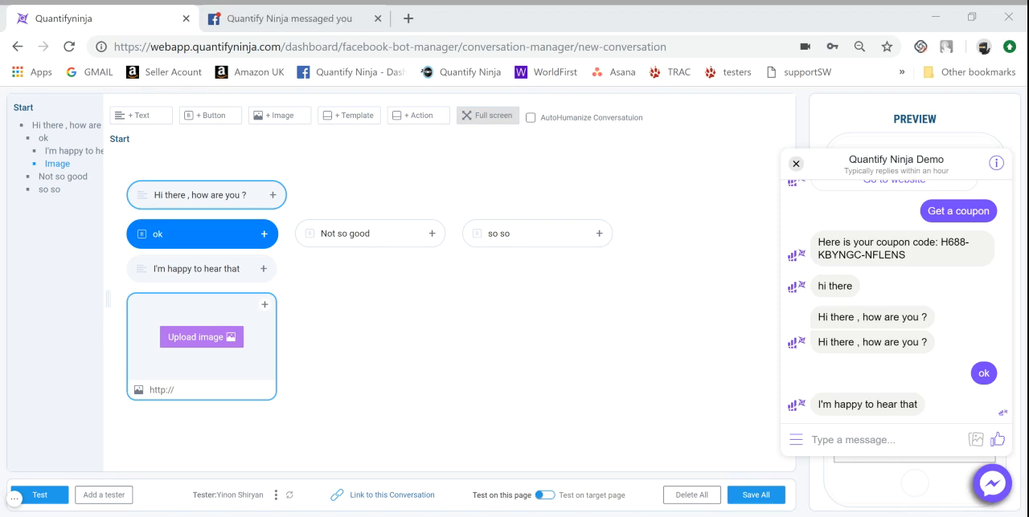
pyautogui.doubleClick(287, 313)
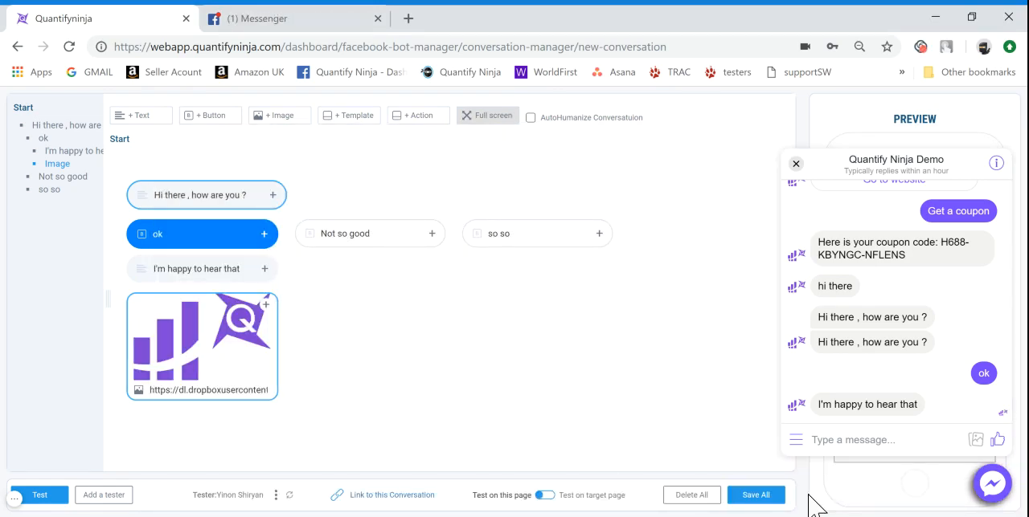
# Step: Run the conversation test again and answer "ok" in the chat to check the image reply
pyautogui.click(54, 497)
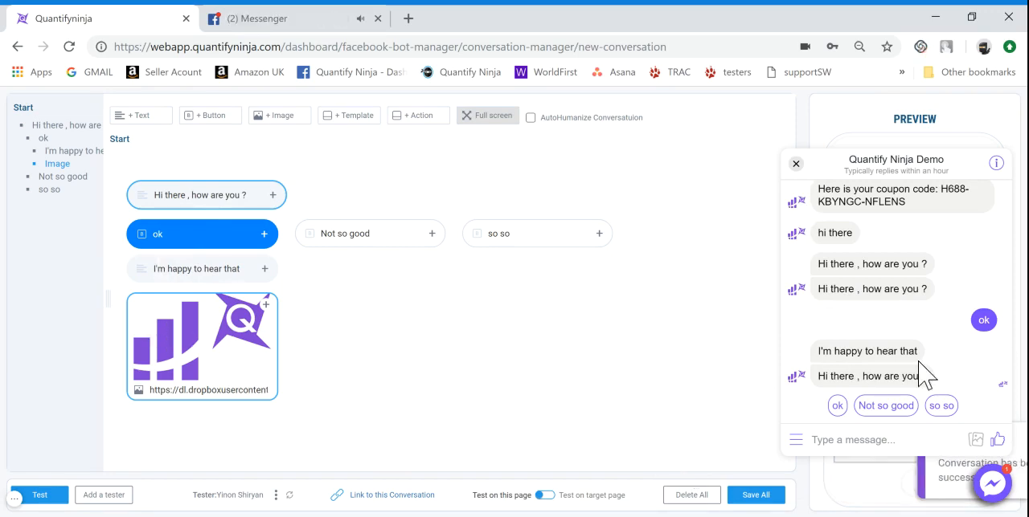
pyautogui.click(832, 406)
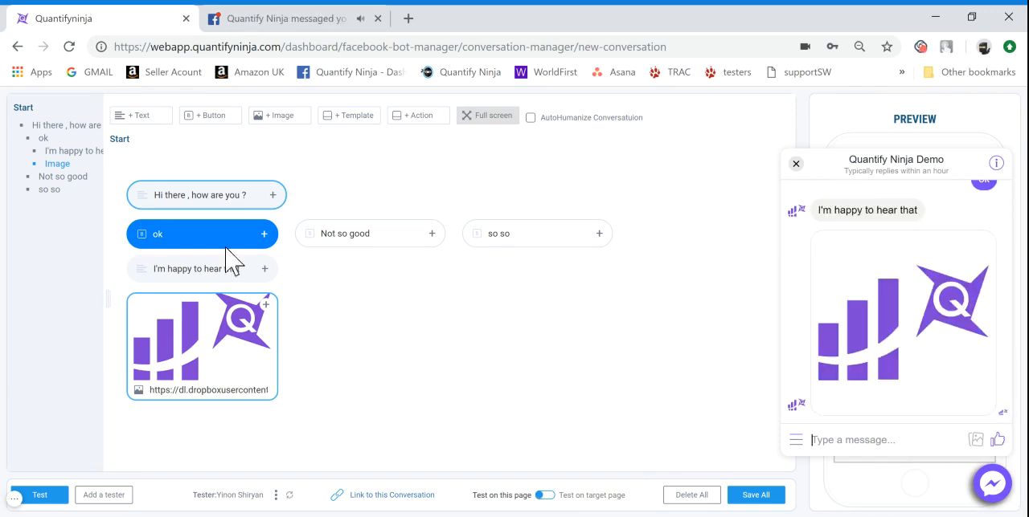
# Step: Add a template under the "Not so good" button and upload the screenshot with the red circle as its image
pyautogui.click(354, 233)
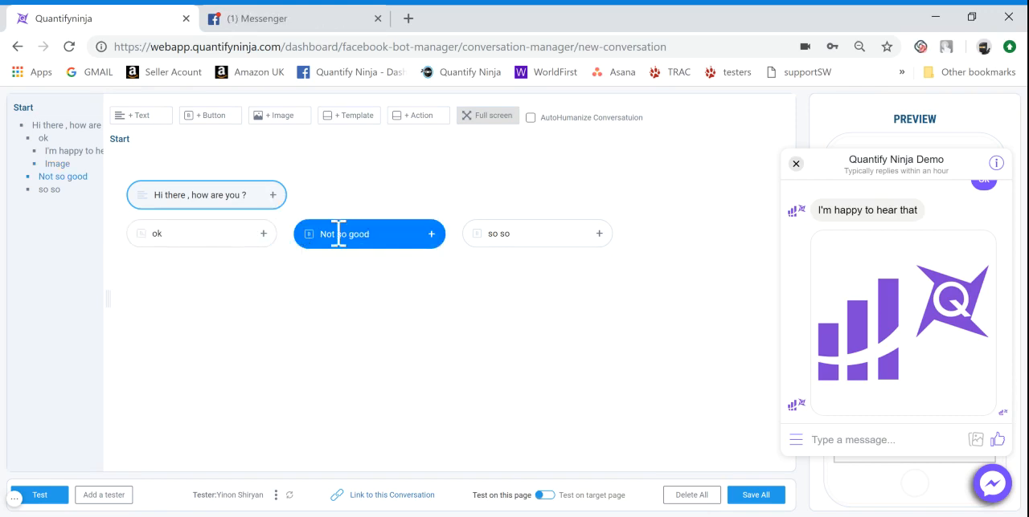
pyautogui.click(205, 234)
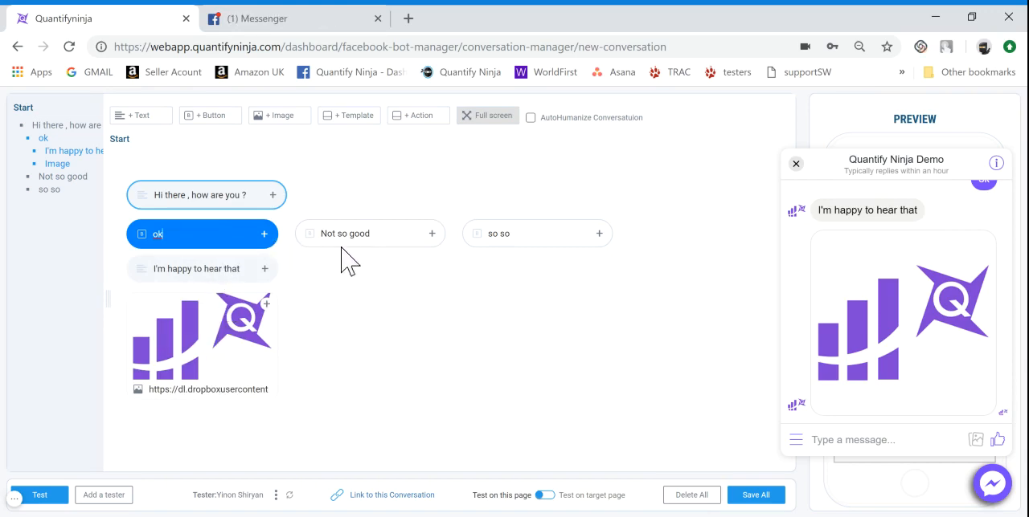
pyautogui.click(367, 234)
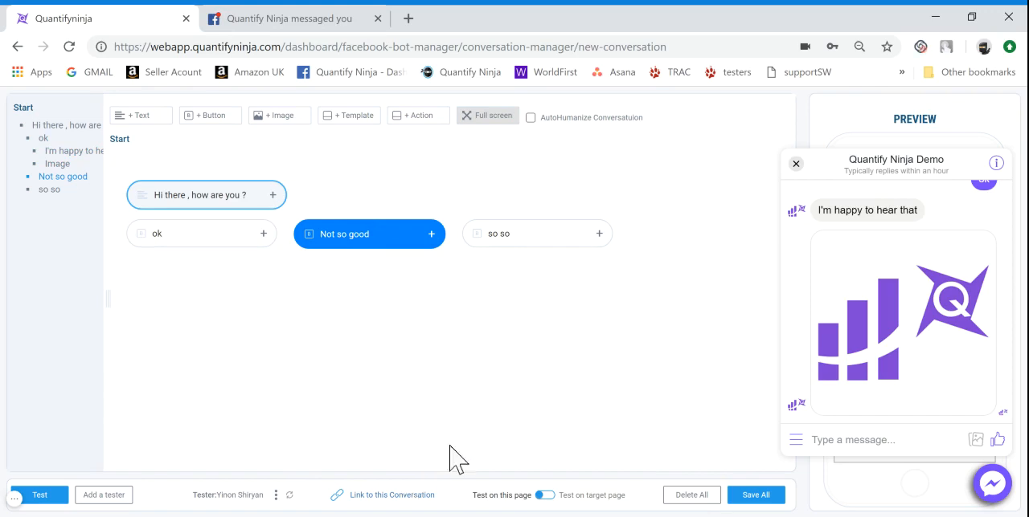
pyautogui.click(354, 131)
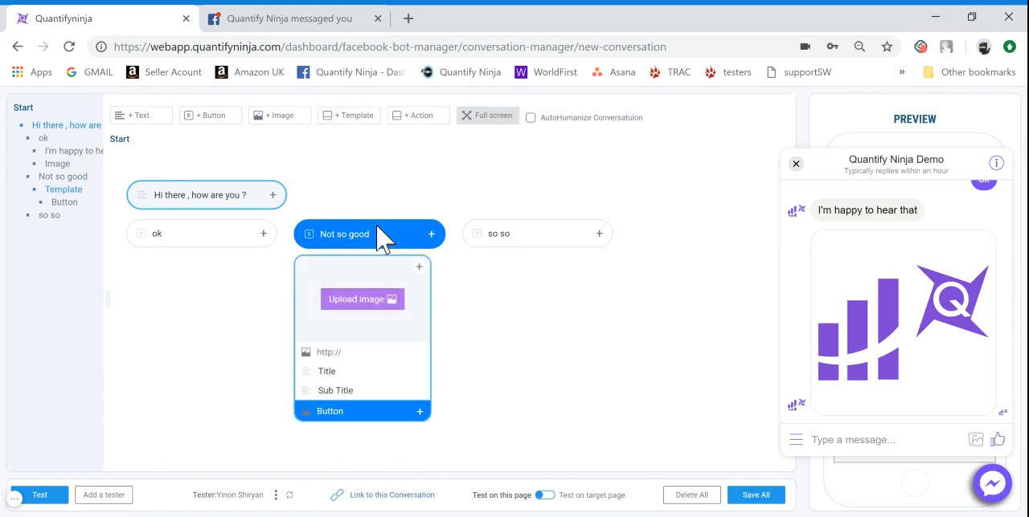
pyautogui.click(369, 303)
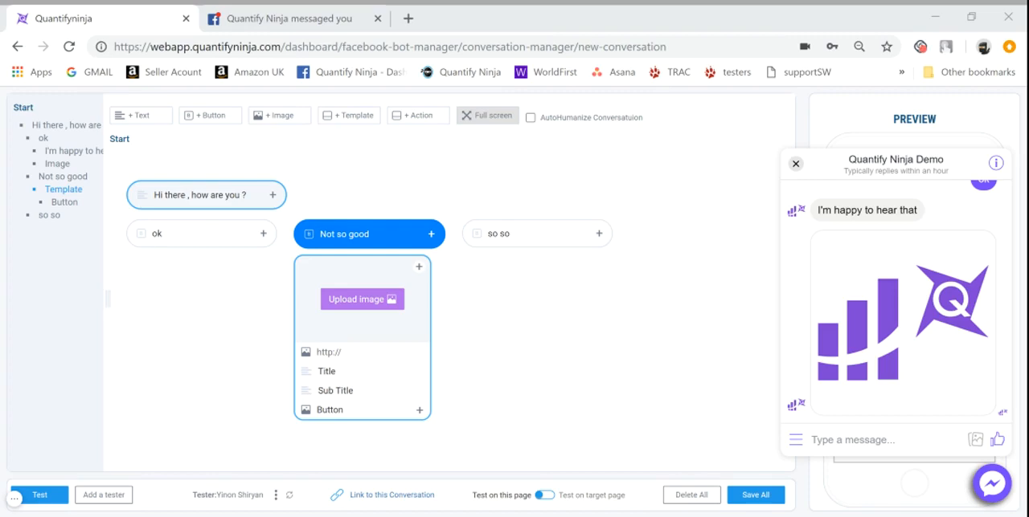
pyautogui.doubleClick(438, 203)
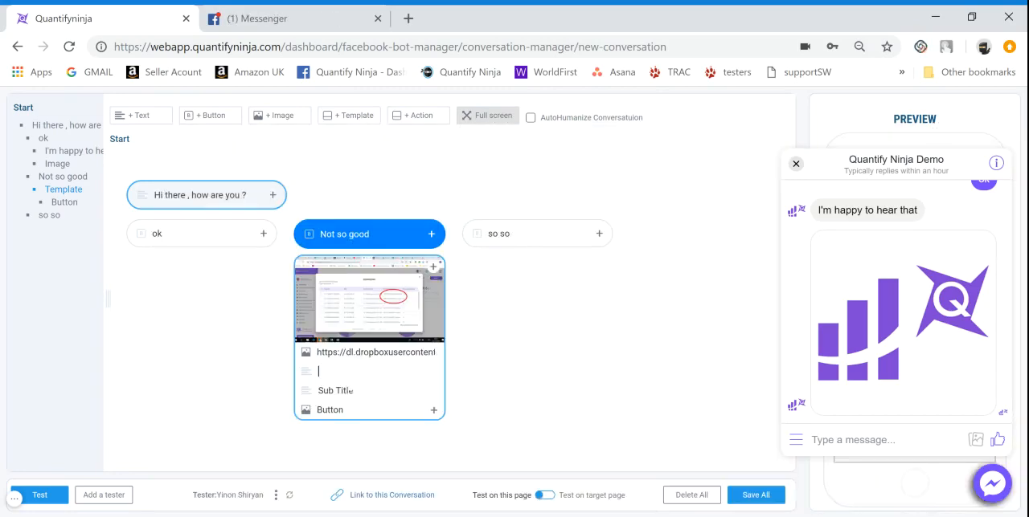
# Step: Set the template's title to "This is a title" and its subtitle to "This is a substitle"
pyautogui.write('This is a tit')
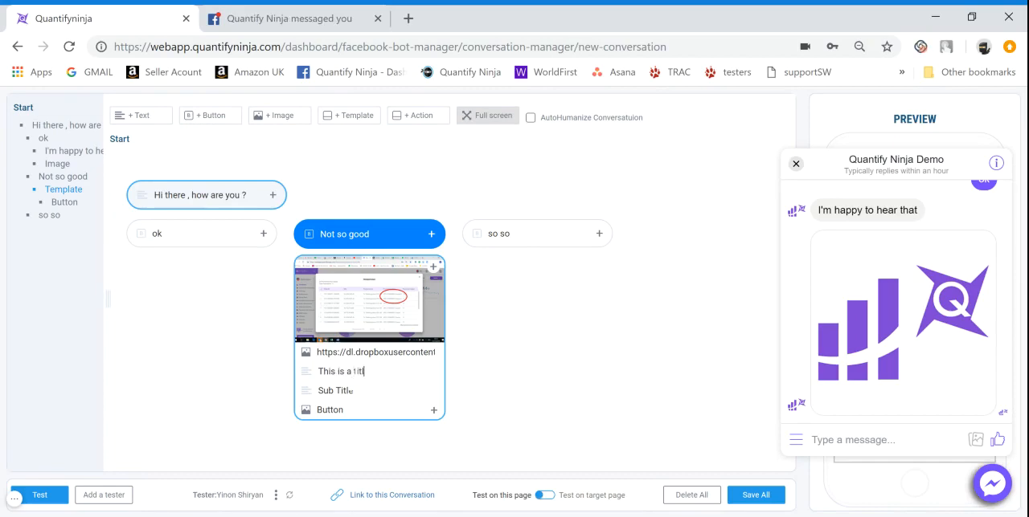
pyautogui.write('le')
pyautogui.press('Tab')
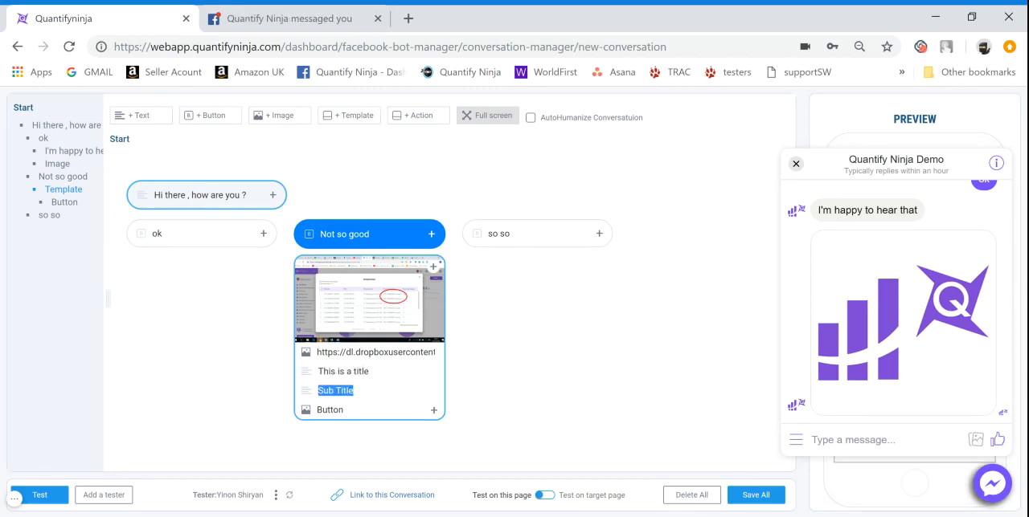
pyautogui.write('This is')
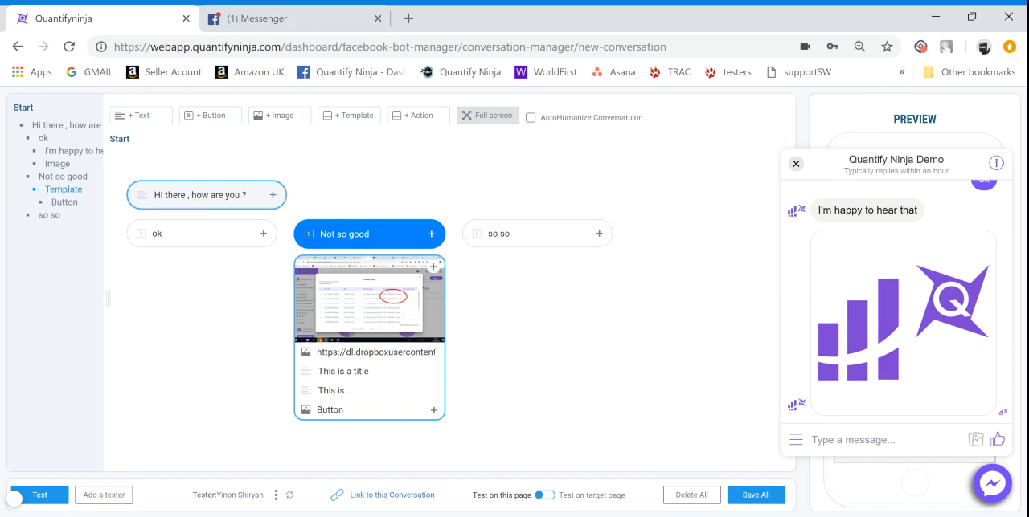
pyautogui.write('a substitle')
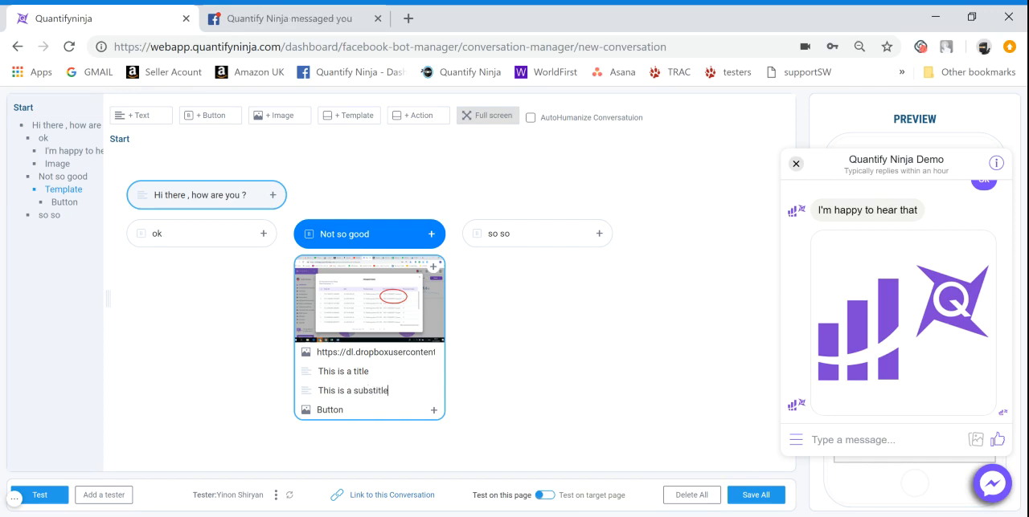
# Step: Label the template's button "Click me" and add a second button labelled "Go to my website"
pyautogui.click(330, 410)
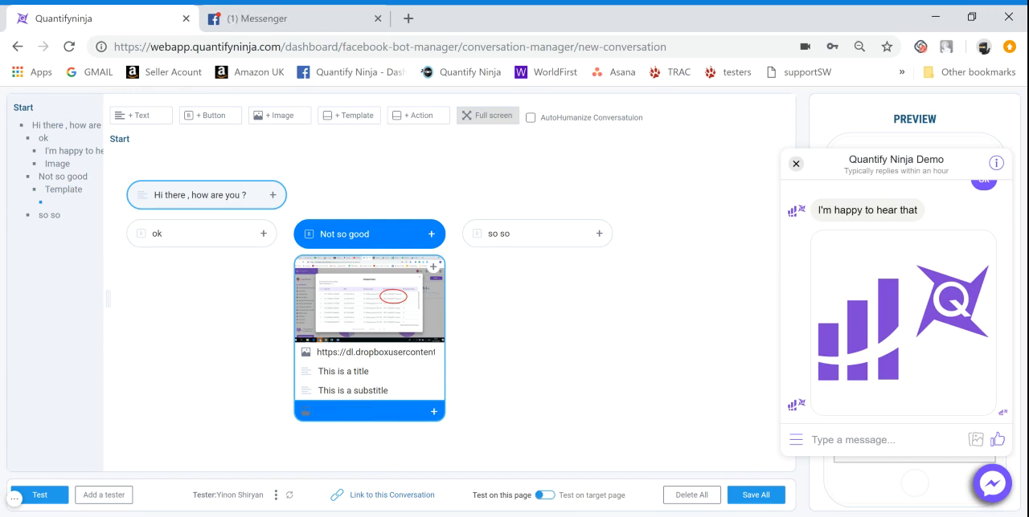
pyautogui.write('Click me')
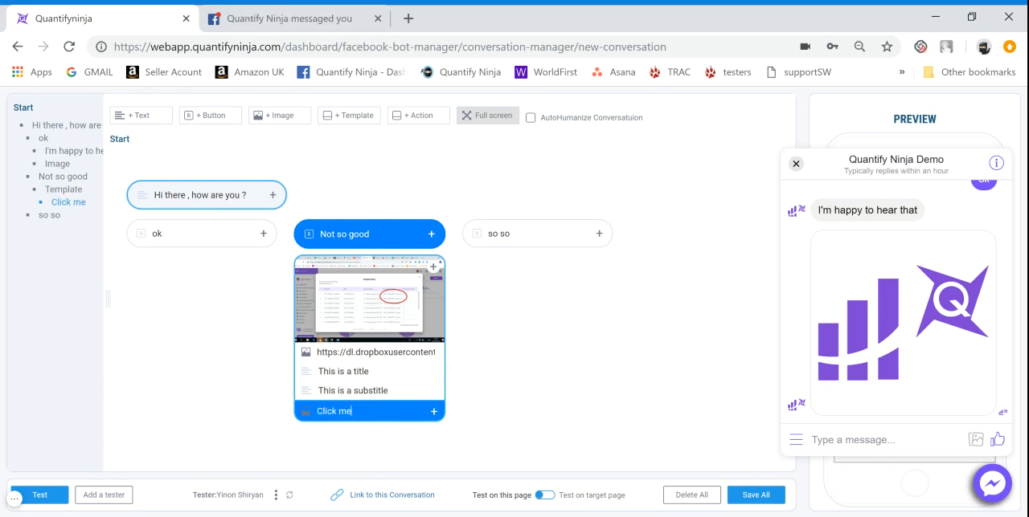
pyautogui.click(434, 412)
pyautogui.click(499, 331)
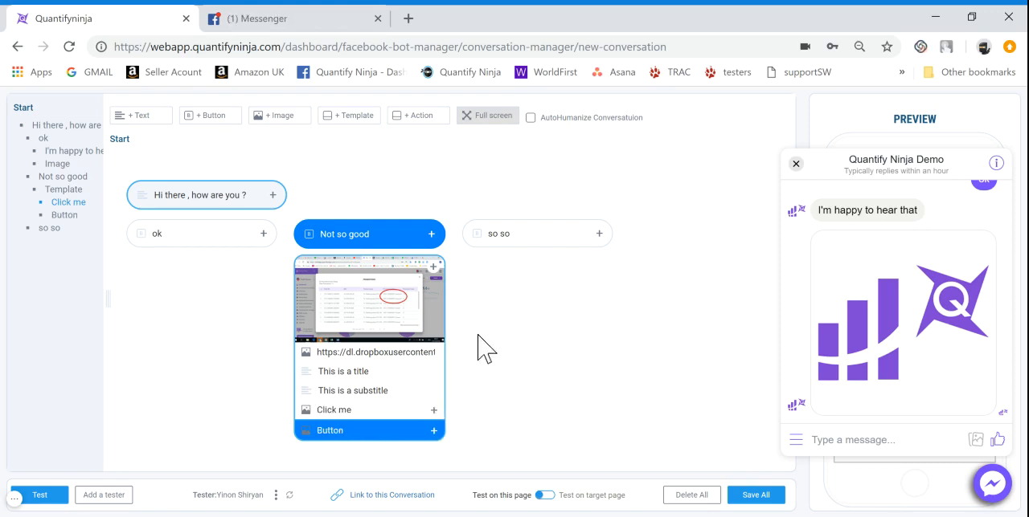
pyautogui.write('Go to')
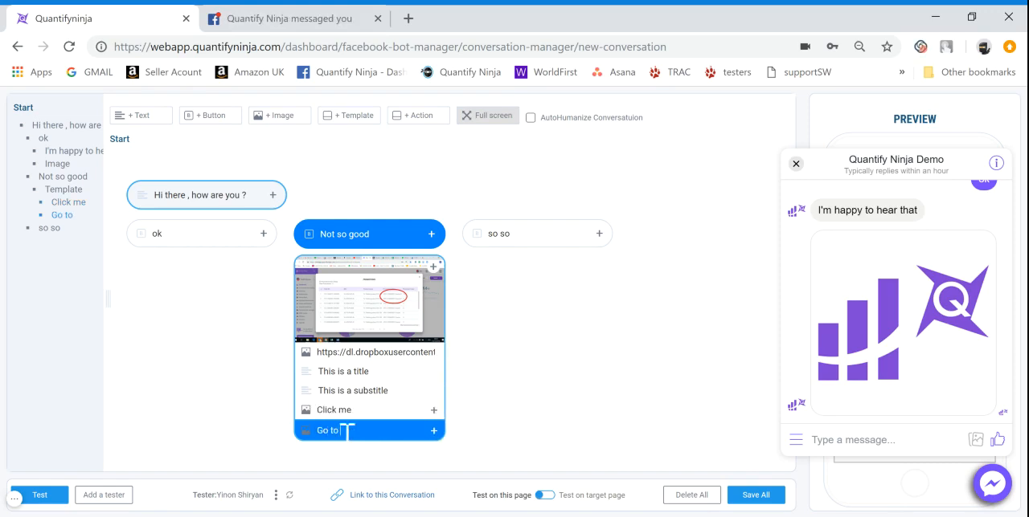
pyautogui.write(' my website')
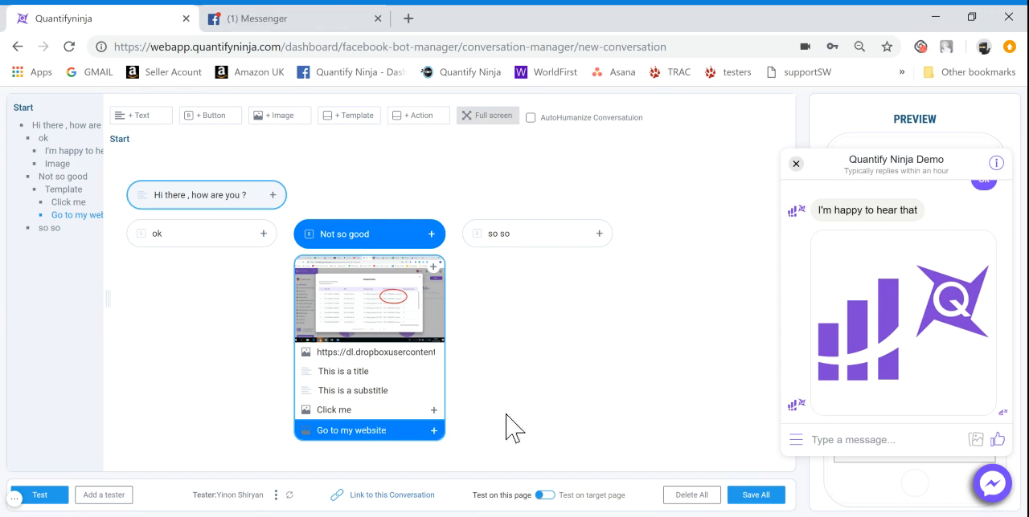
pyautogui.click(433, 432)
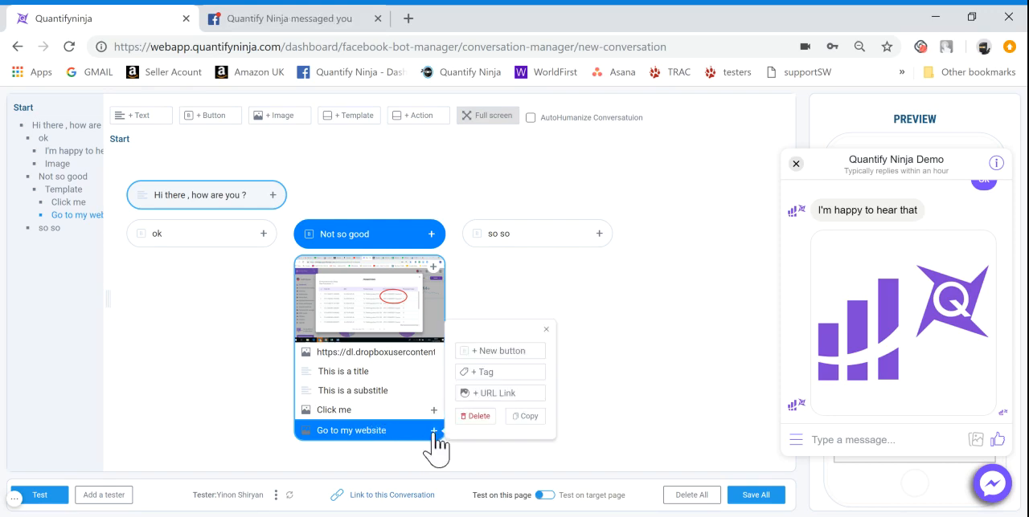
pyautogui.click(514, 393)
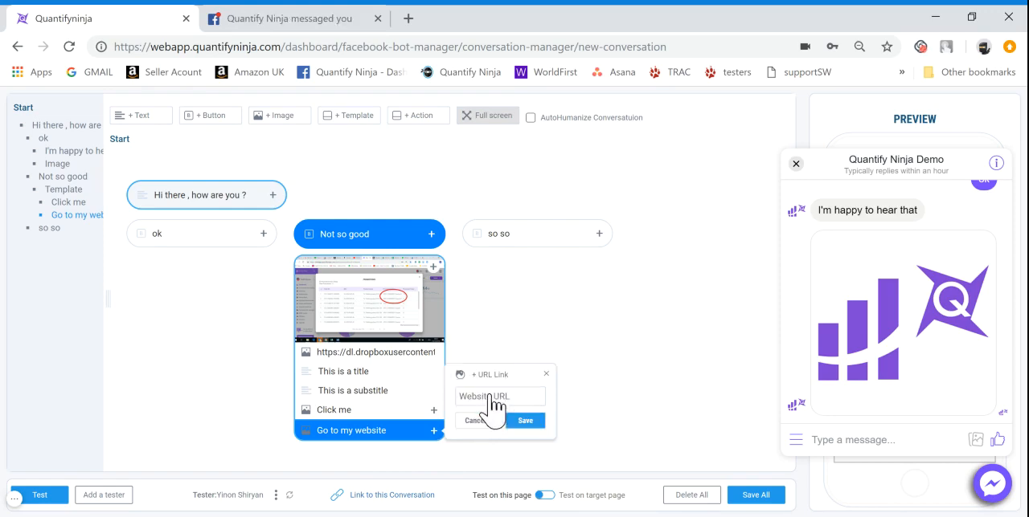
pyautogui.write('https')
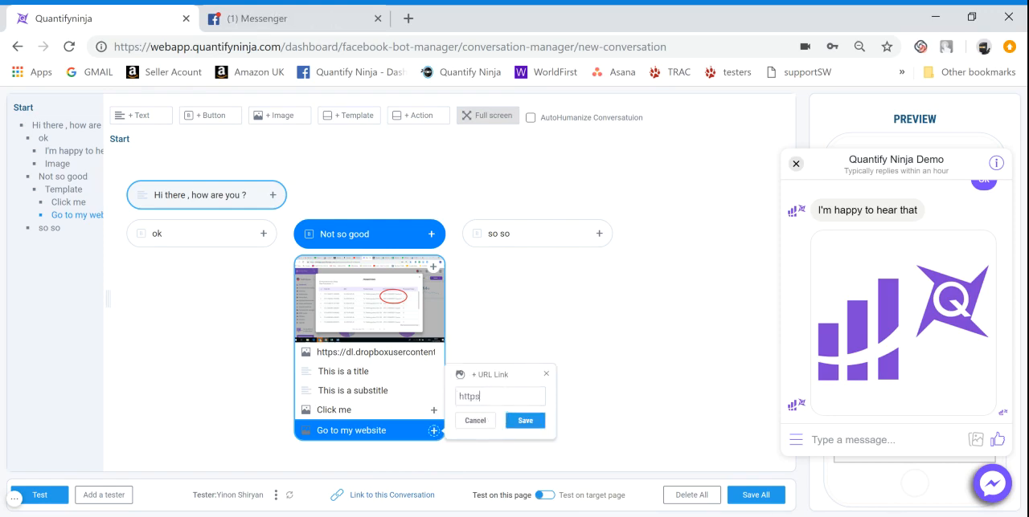
pyautogui.write('://qiat')
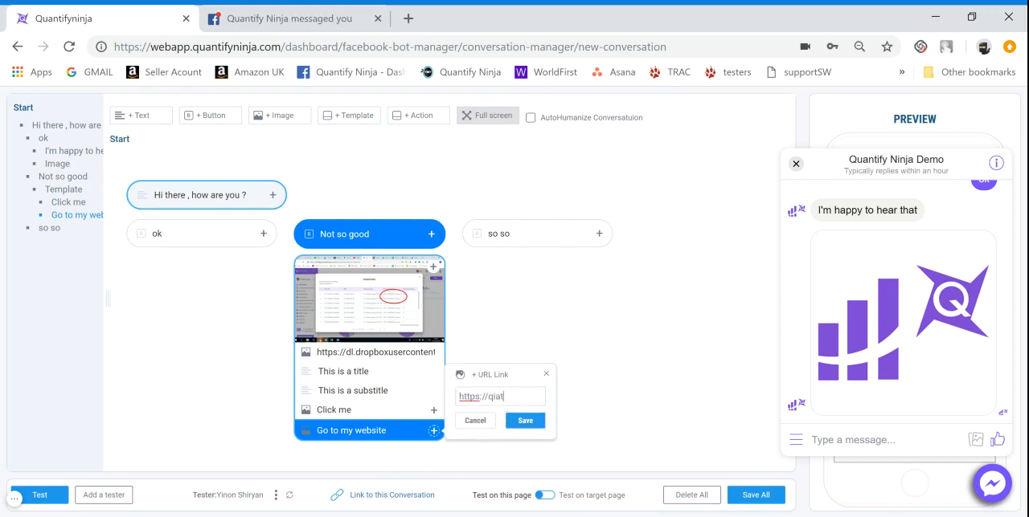
pyautogui.press('BackSpace')
pyautogui.press('BackSpace')
pyautogui.write('un')
pyautogui.write('ntifyninja.')
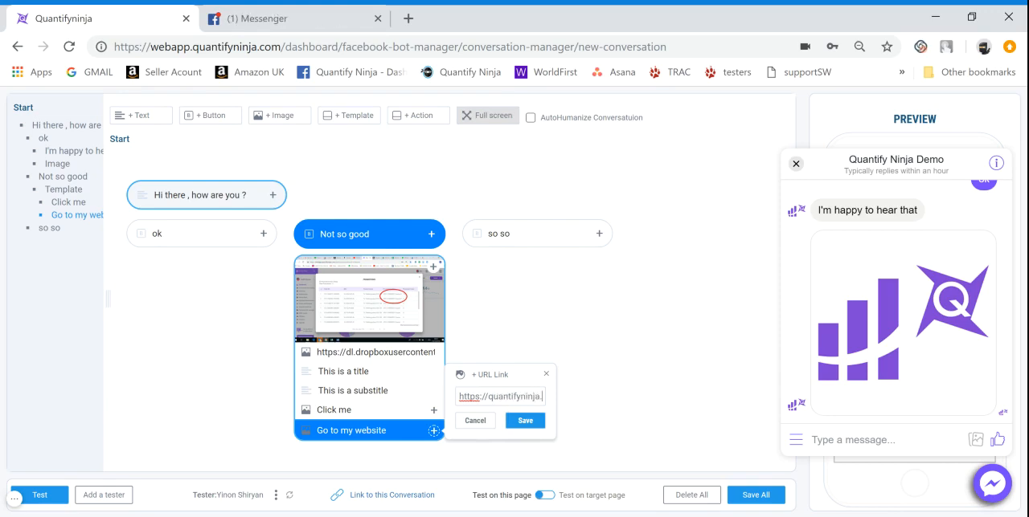
pyautogui.write('com')
pyautogui.click(526, 423)
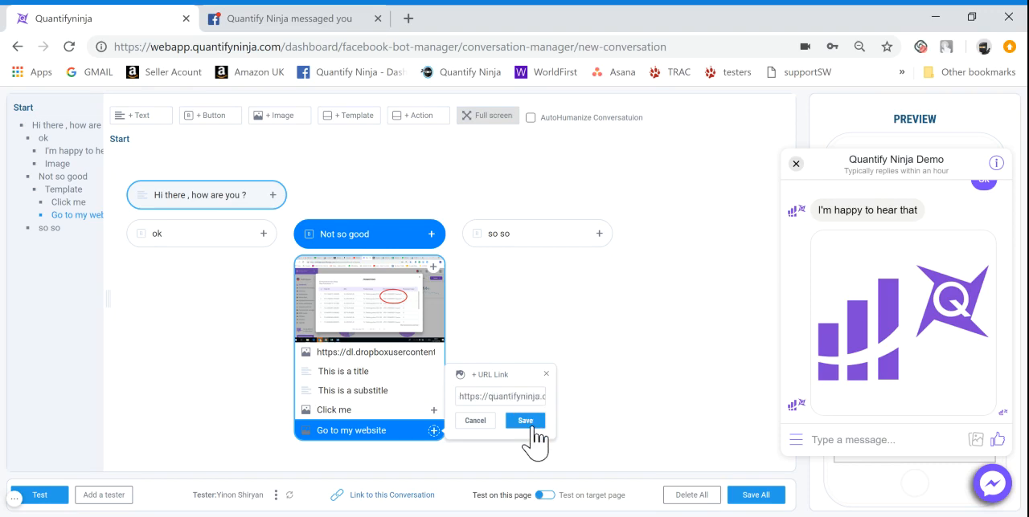
pyautogui.click(632, 425)
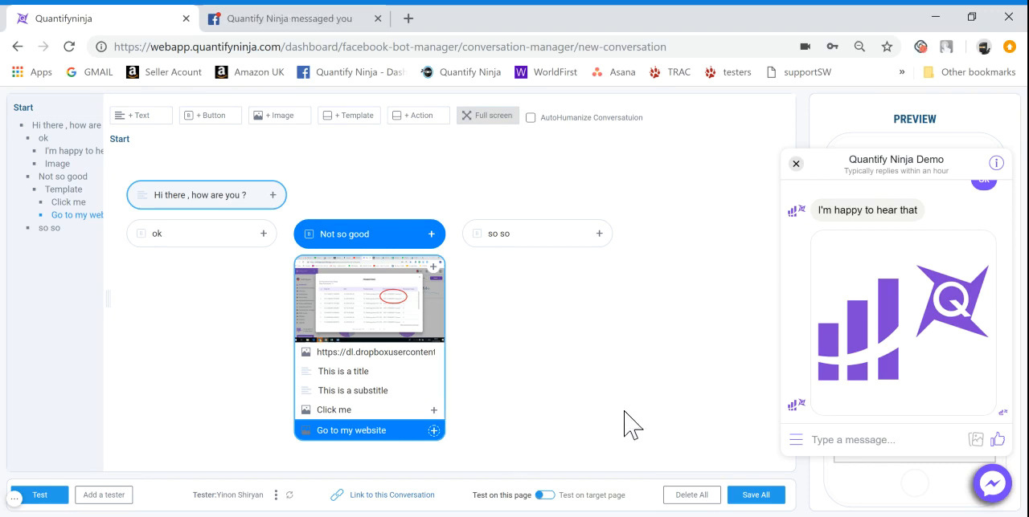
# Step: Run the conversation test, reply "Not so good" in the chat and try the template's "Click me" button
pyautogui.click(56, 496)
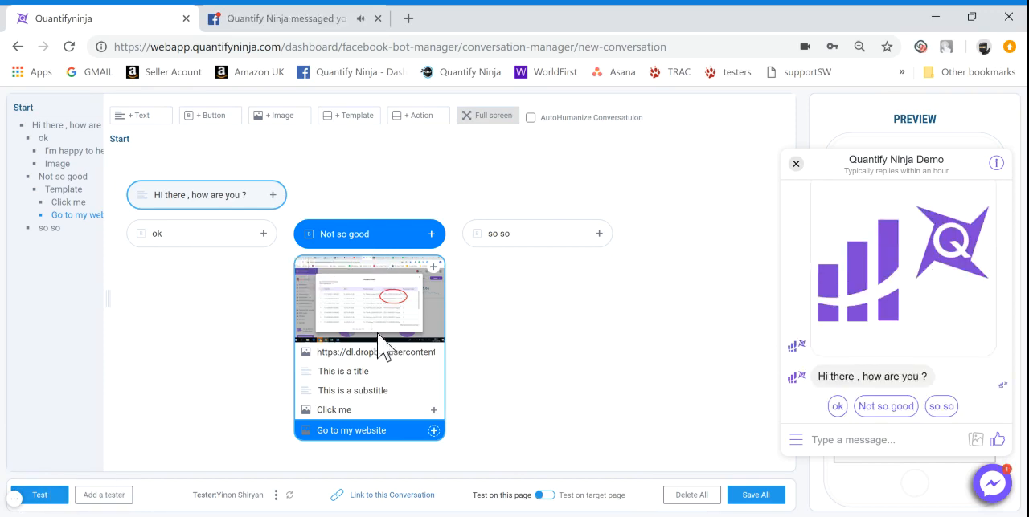
pyautogui.click(894, 407)
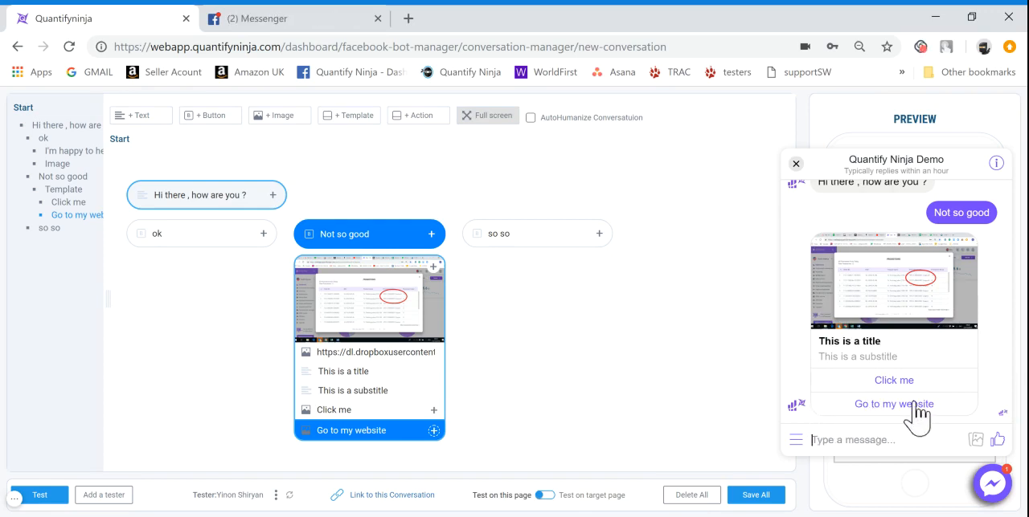
pyautogui.click(906, 382)
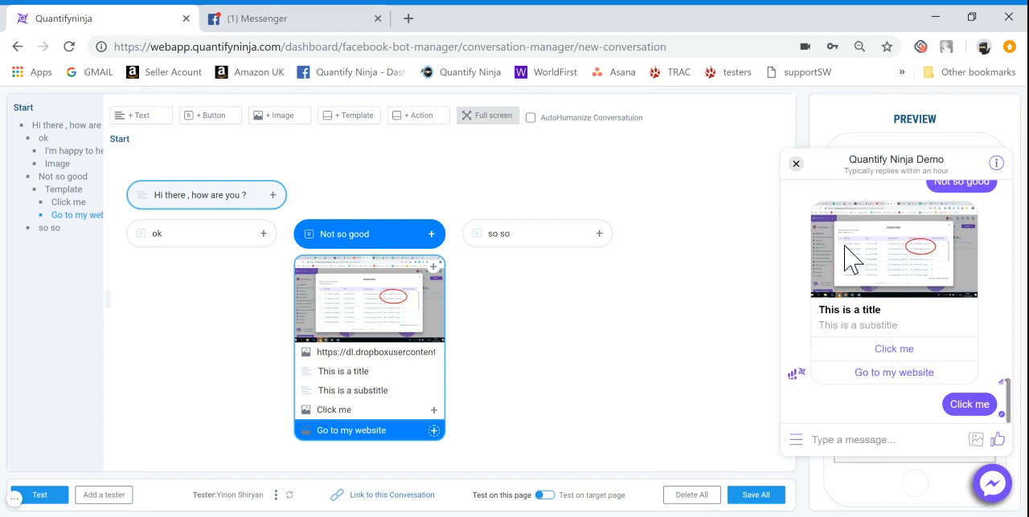
pyautogui.click(900, 348)
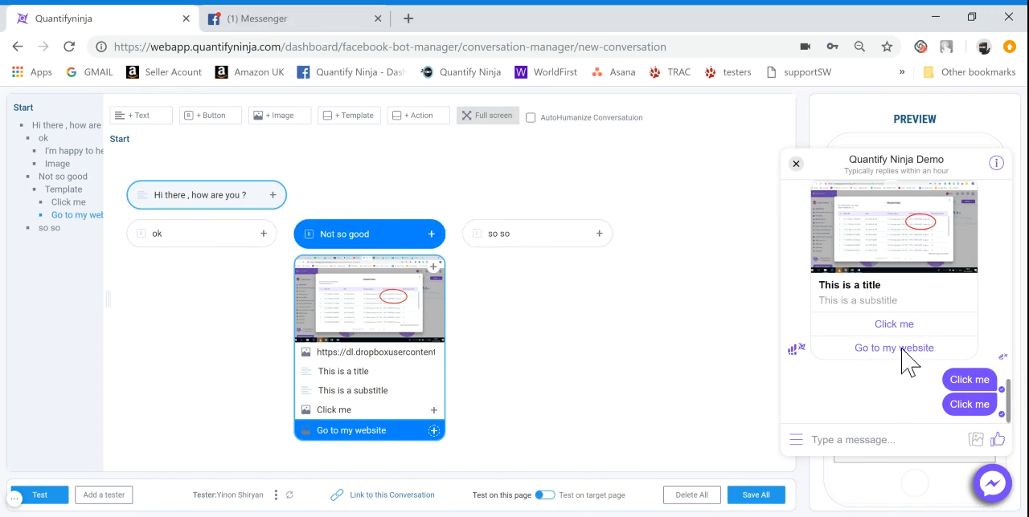
# Step: Test the template's "Go to my website" button in the chat and return to the conversation manager
pyautogui.scroll(3, 924, 330)
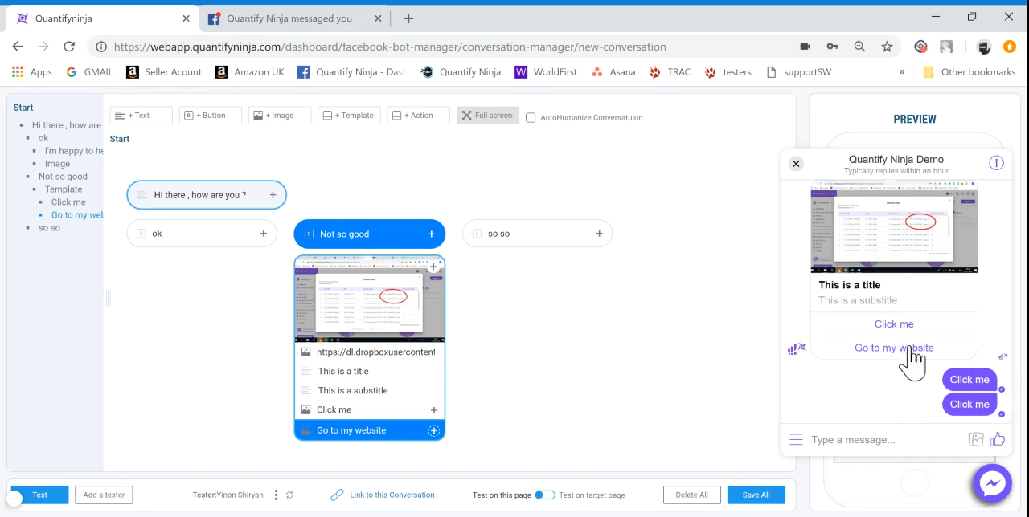
pyautogui.click(909, 349)
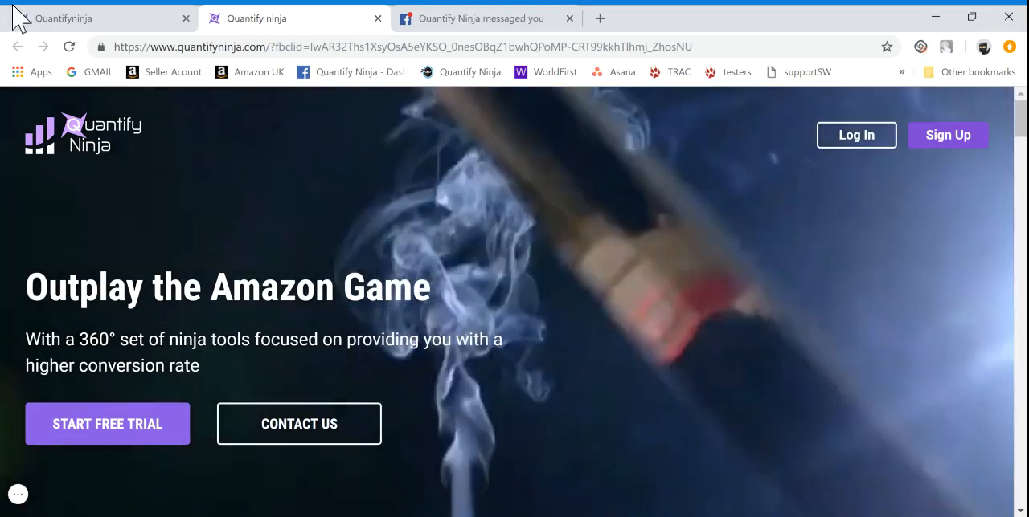
pyautogui.click(65, 19)
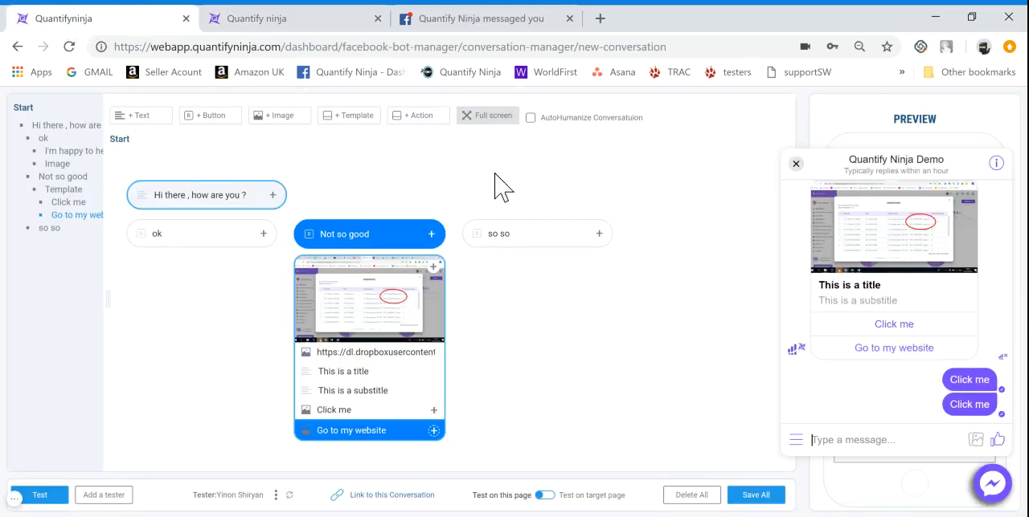
# Step: Add a third button to the "Not so good" template and label it "Click here to get a coupon"
pyautogui.click(342, 411)
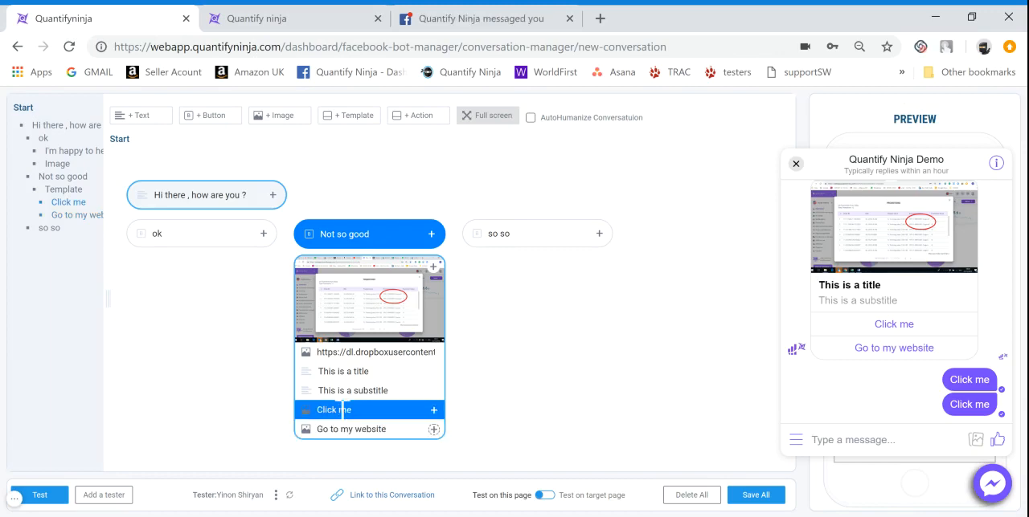
pyautogui.click(433, 411)
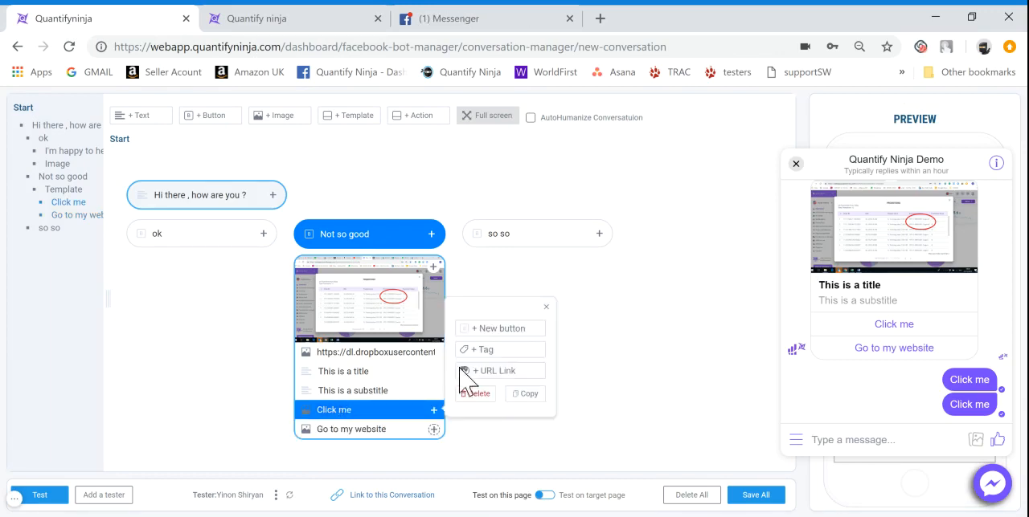
pyautogui.click(504, 329)
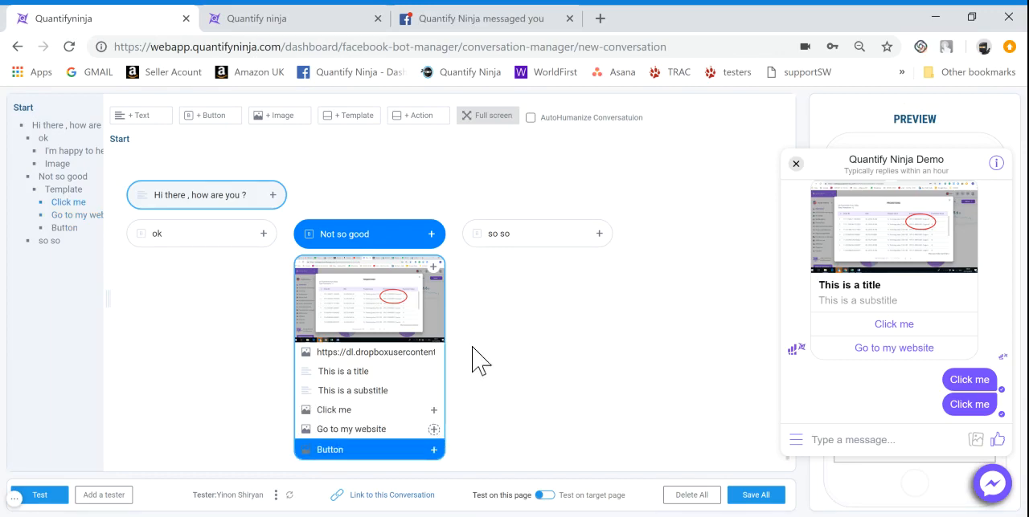
pyautogui.click(348, 450)
pyautogui.write('Click here to')
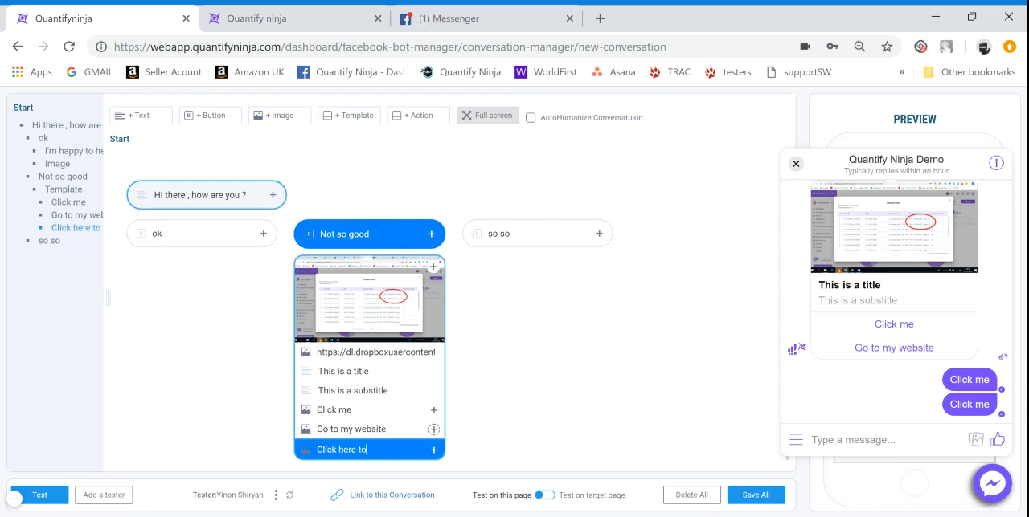
pyautogui.write(' get')
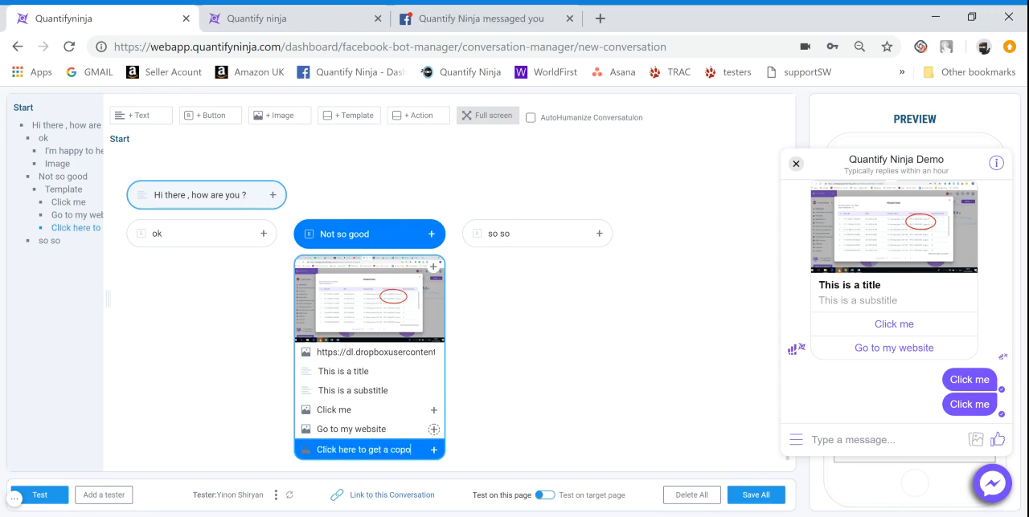
pyautogui.write(' a copo')
pyautogui.press('BackSpace')
pyautogui.press('BackSpace')
pyautogui.write('upon')
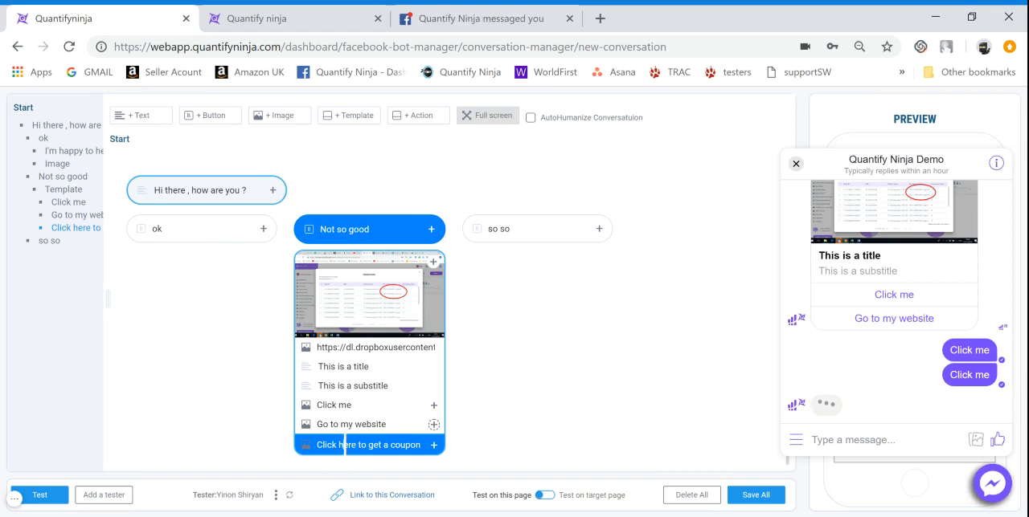
# Step: Add a text response under the "Click here to get a coupon" button reading "Here you go:"
pyautogui.click(134, 117)
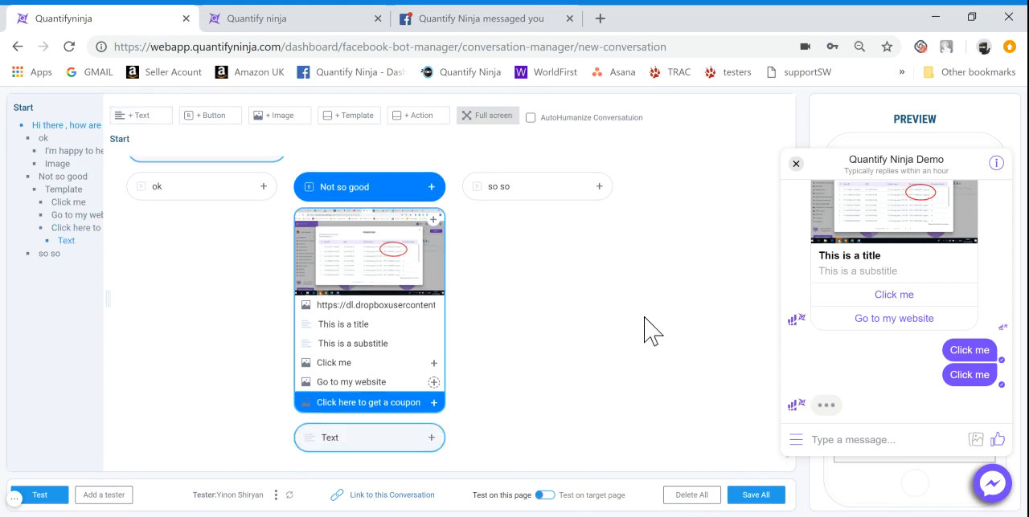
pyautogui.click(366, 441)
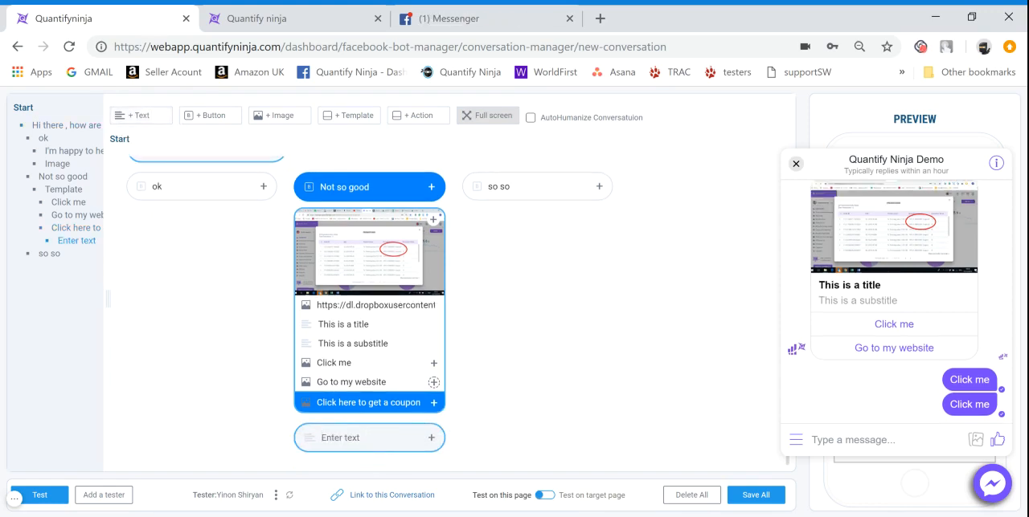
pyautogui.write('Here you go:')
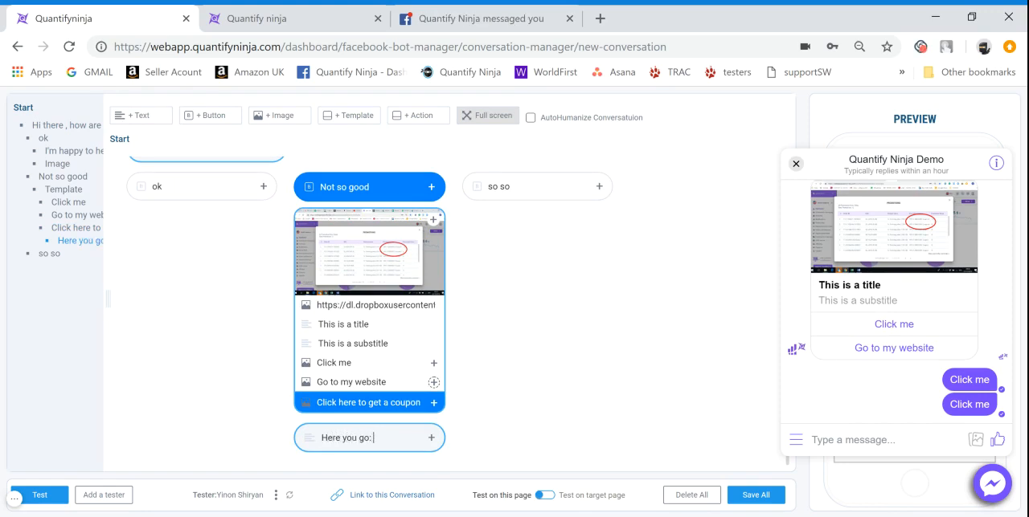
# Step: Insert the "test" coupon into the "Here you go:" text response and save it
pyautogui.click(431, 439)
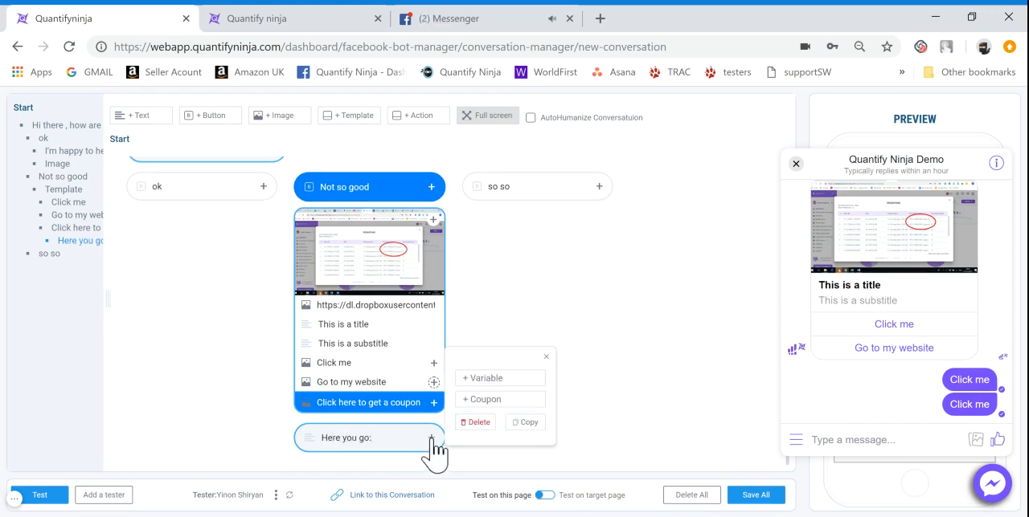
pyautogui.click(495, 400)
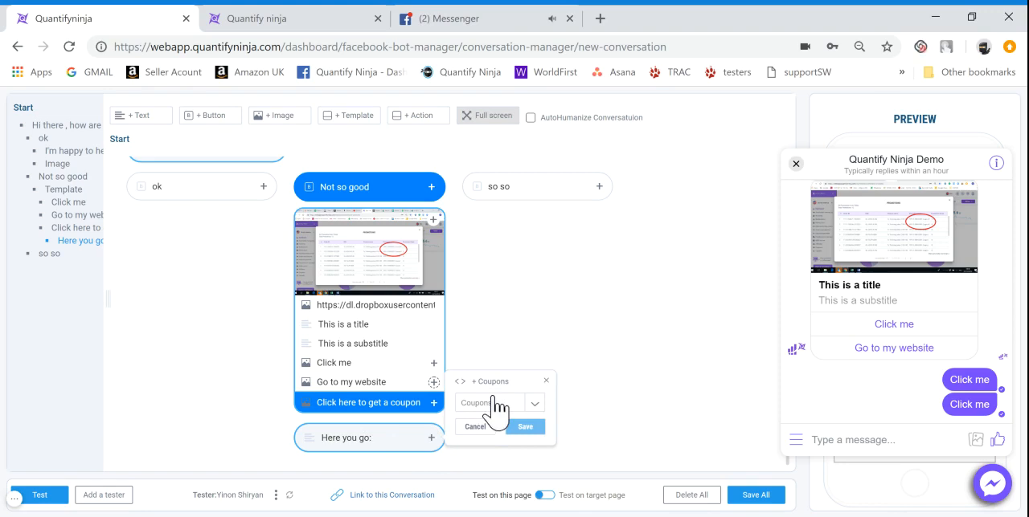
pyautogui.click(534, 407)
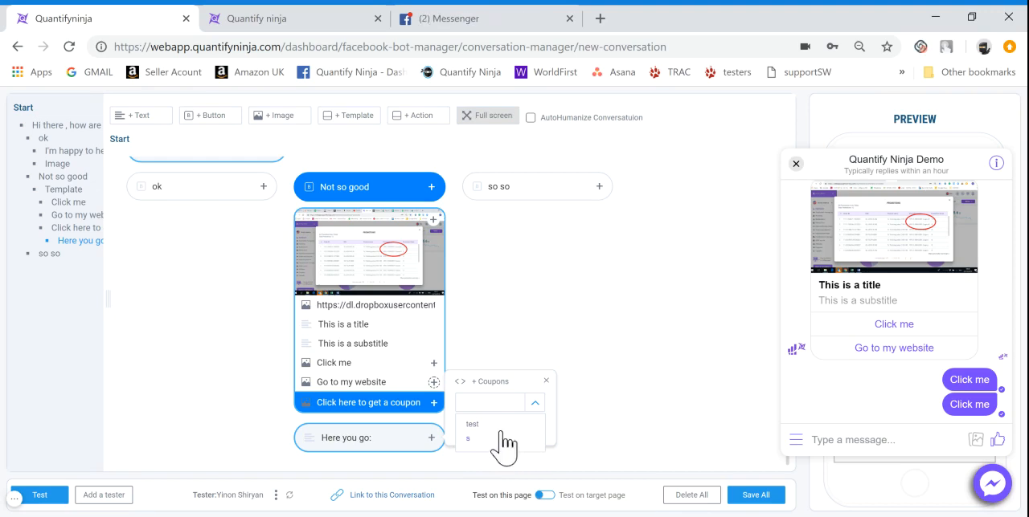
pyautogui.click(473, 425)
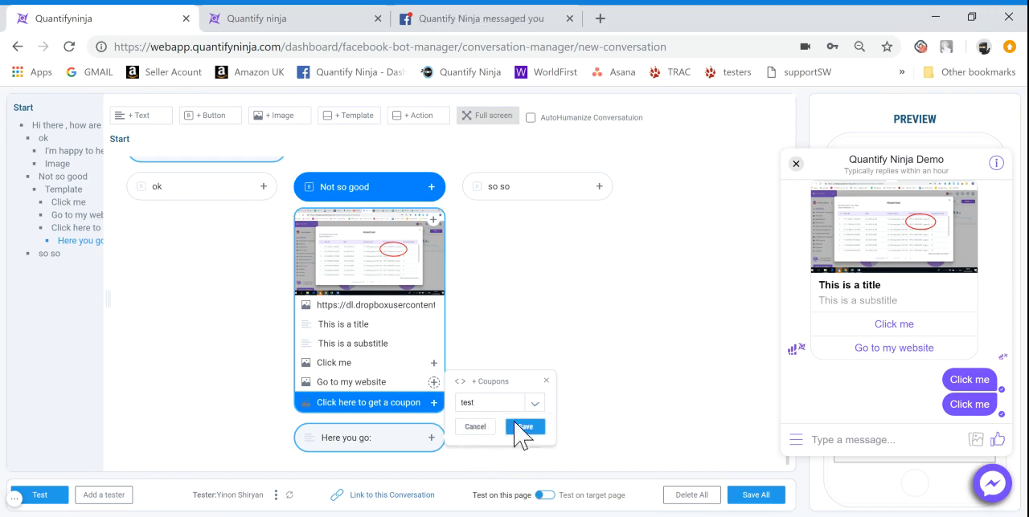
pyautogui.click(529, 434)
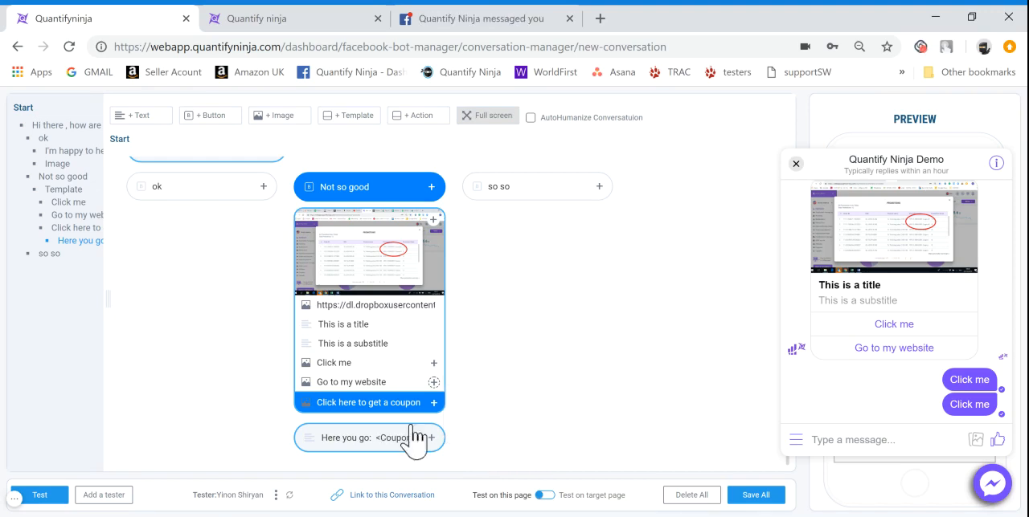
# Step: Test the conversation again by replying "Not so good" and requesting a coupon through the template's third button
pyautogui.click(46, 499)
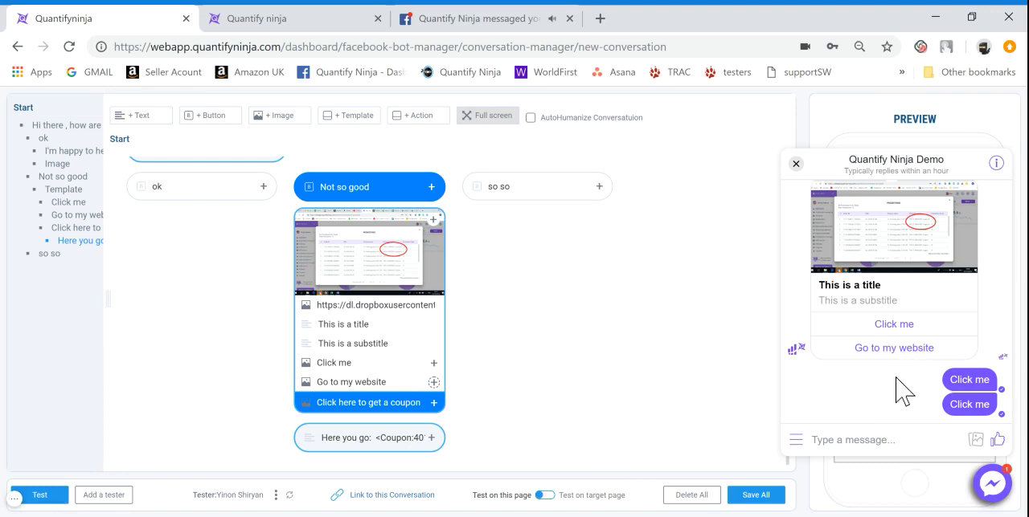
pyautogui.click(886, 406)
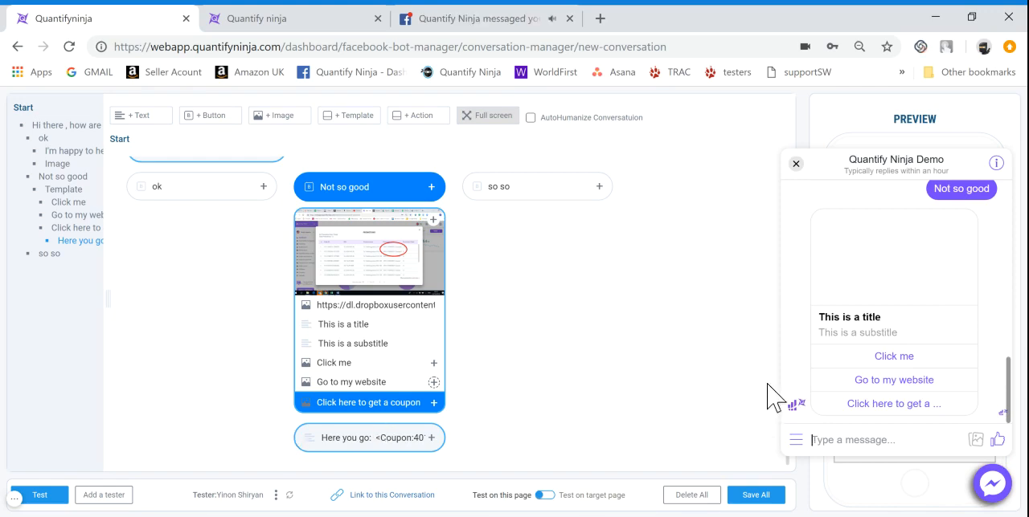
pyautogui.click(892, 406)
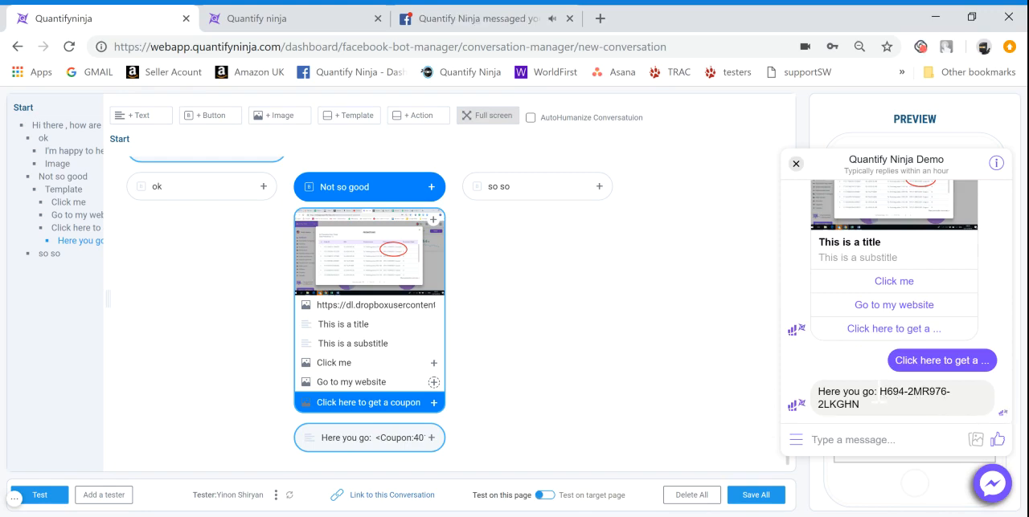
pyautogui.moveTo(878, 392); pyautogui.dragTo(878, 393)
pyautogui.click(868, 402)
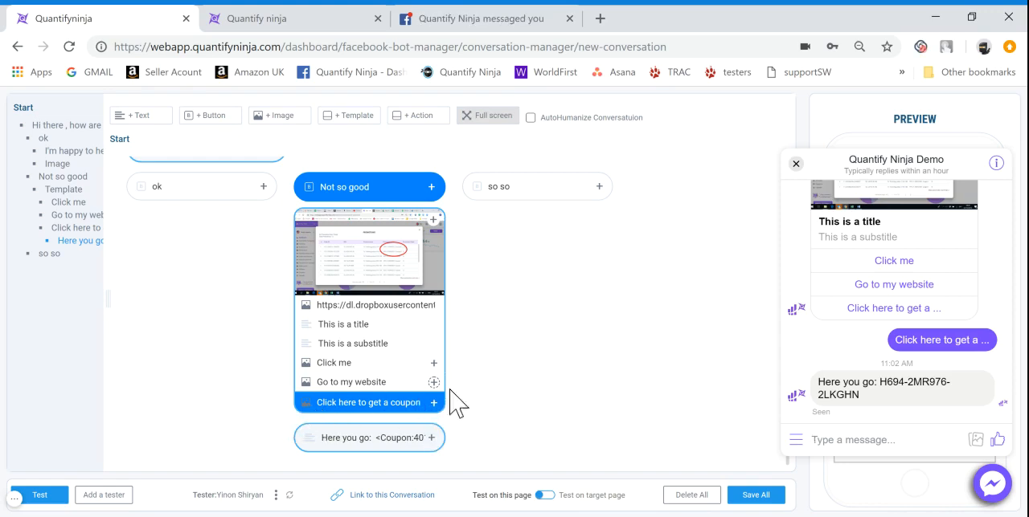
# Step: Assign the existing tag "Taken my coupon" to the "Click here to get a coupon" button and save it
pyautogui.click(435, 404)
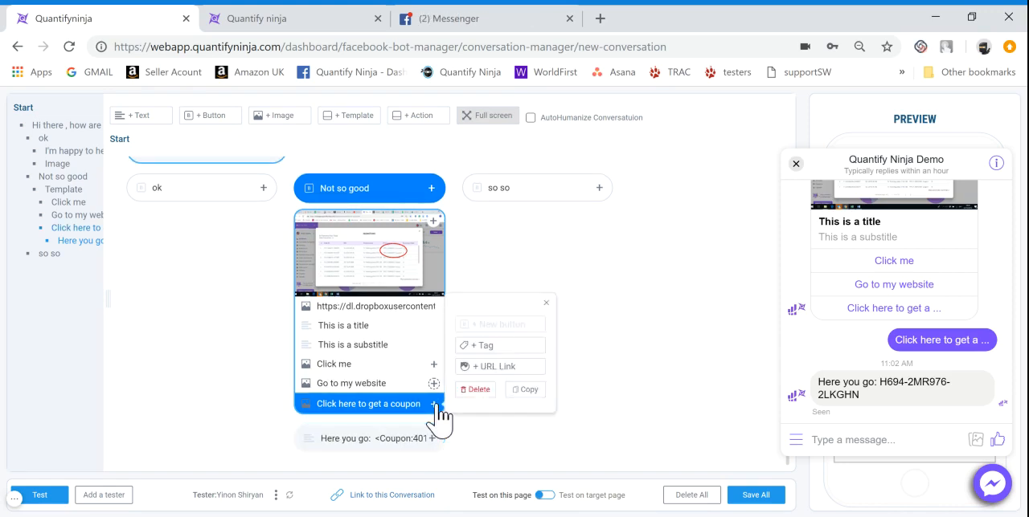
pyautogui.click(519, 351)
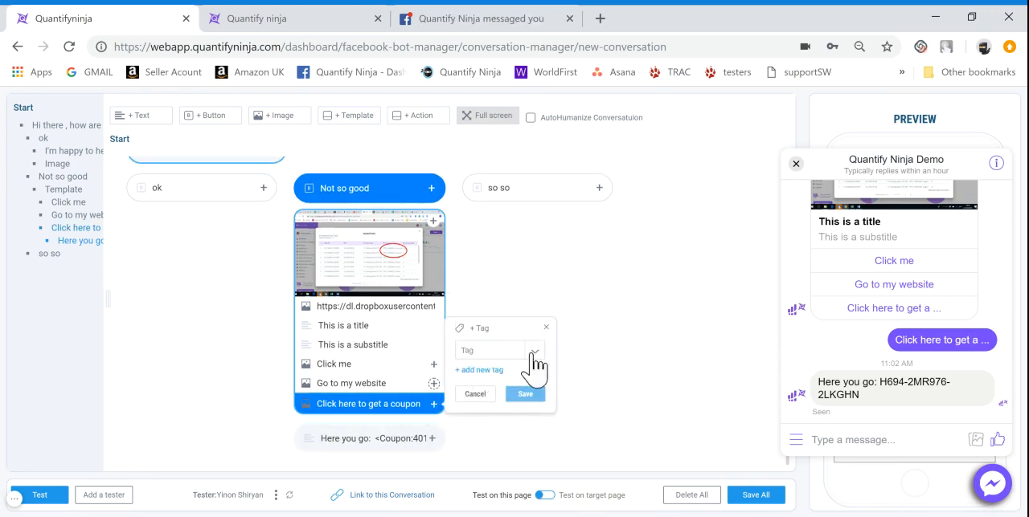
pyautogui.click(526, 354)
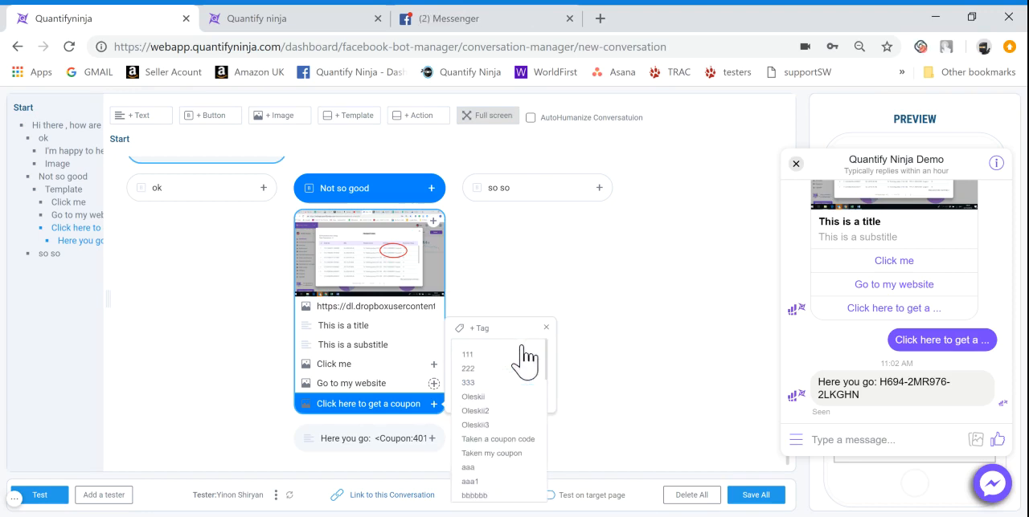
pyautogui.scroll(-1, 501, 414)
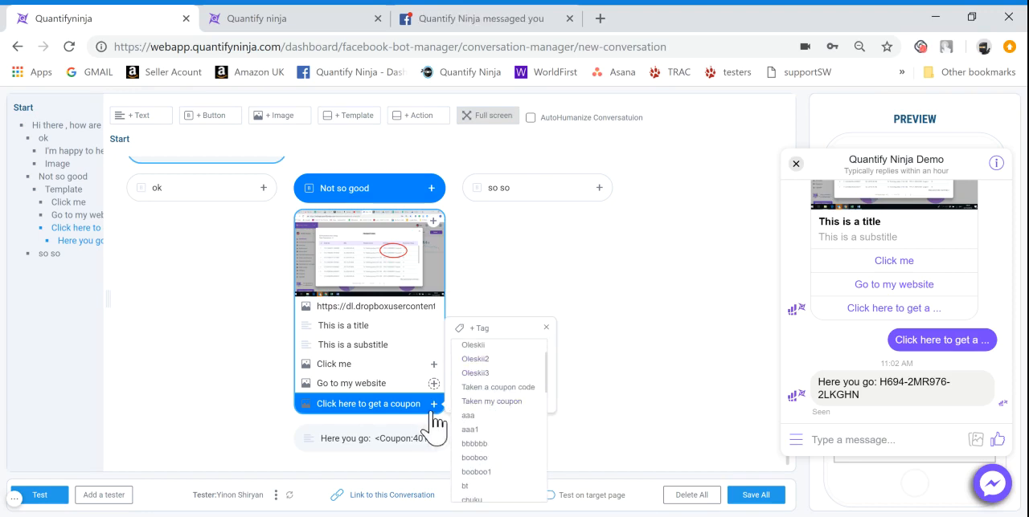
pyautogui.click(496, 401)
pyautogui.click(497, 400)
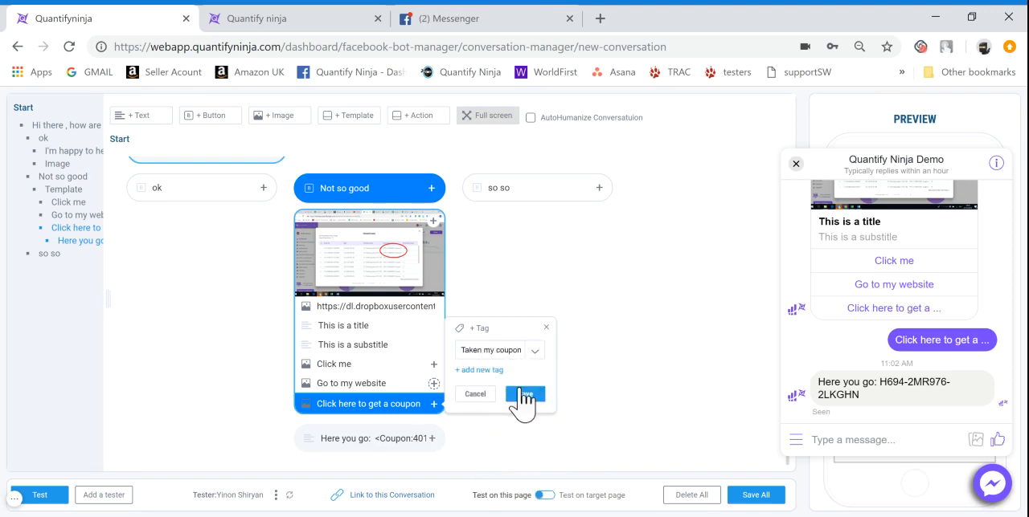
pyautogui.click(527, 395)
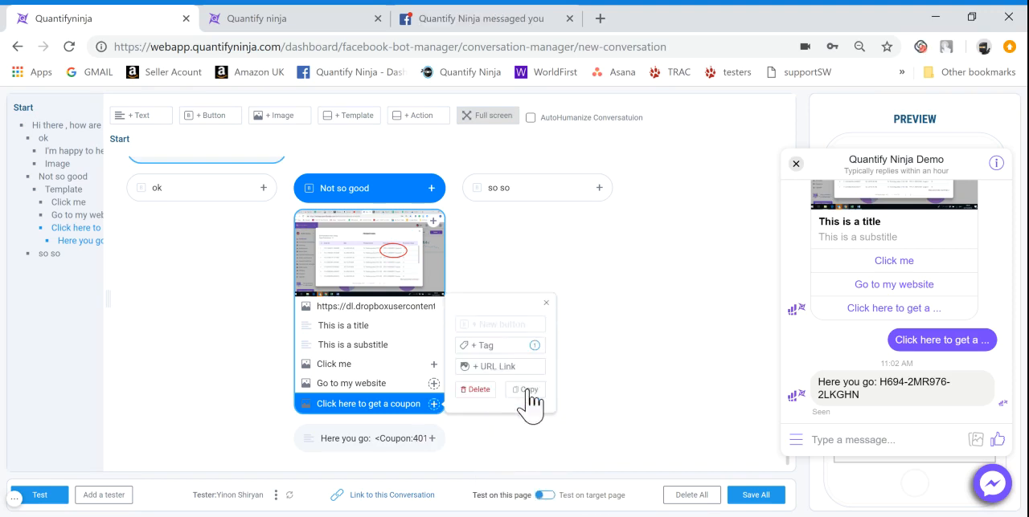
pyautogui.click(637, 351)
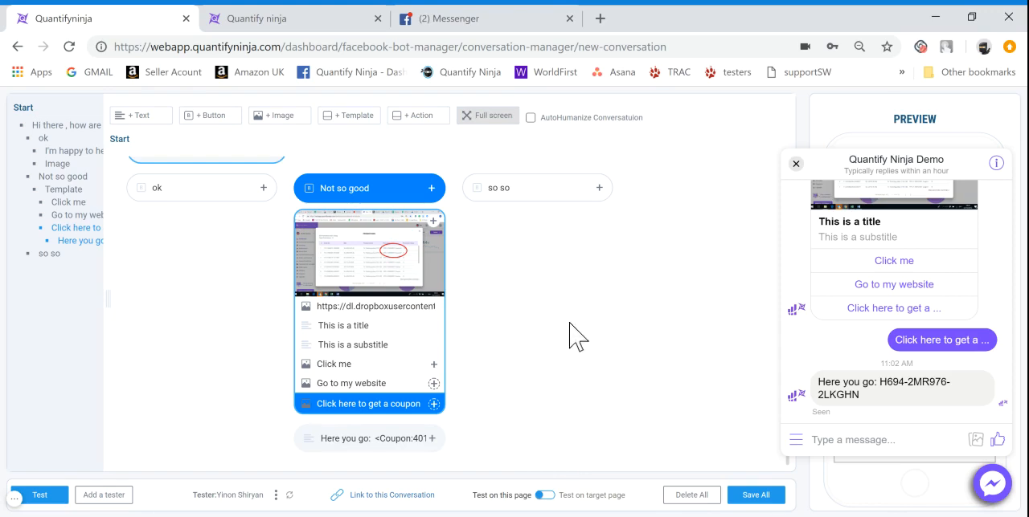
pyautogui.scroll(1, 569, 337)
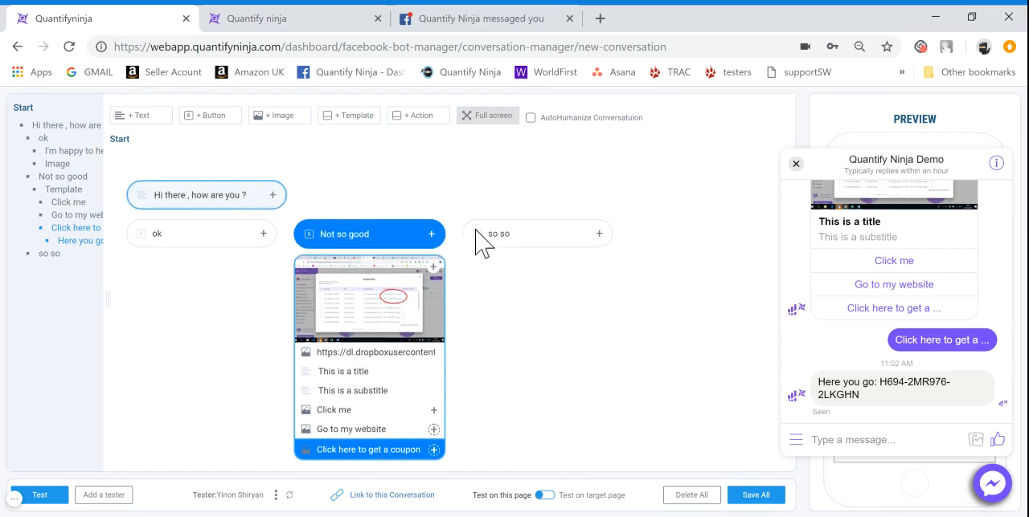
pyautogui.scroll(-1, 643, 289)
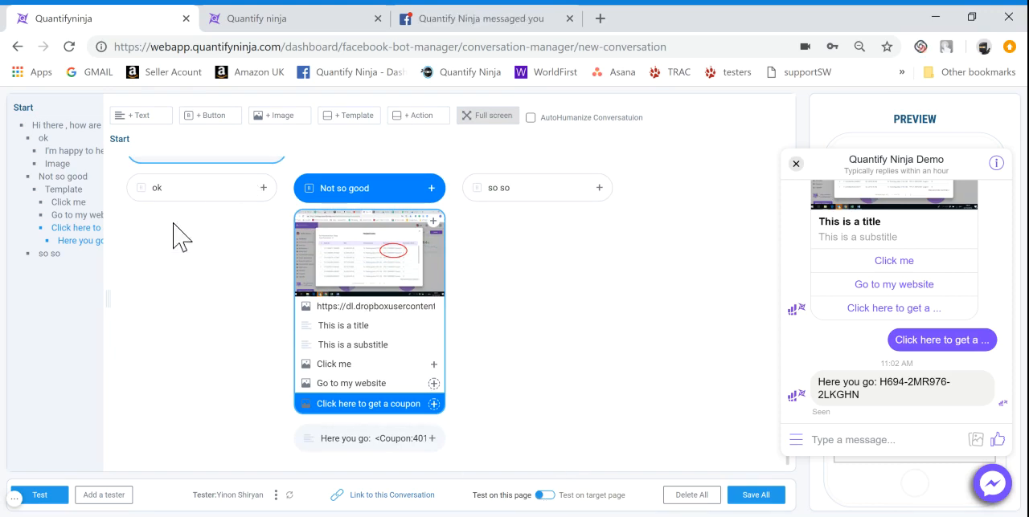
# Step: Add an action under the "so so" button and make it a typing status of 2 seconds
pyautogui.click(520, 199)
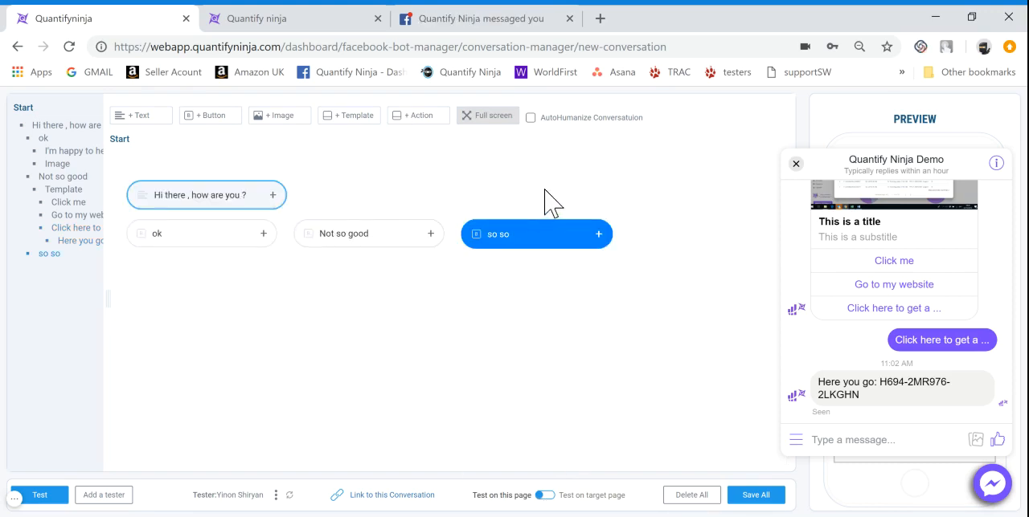
pyautogui.click(412, 117)
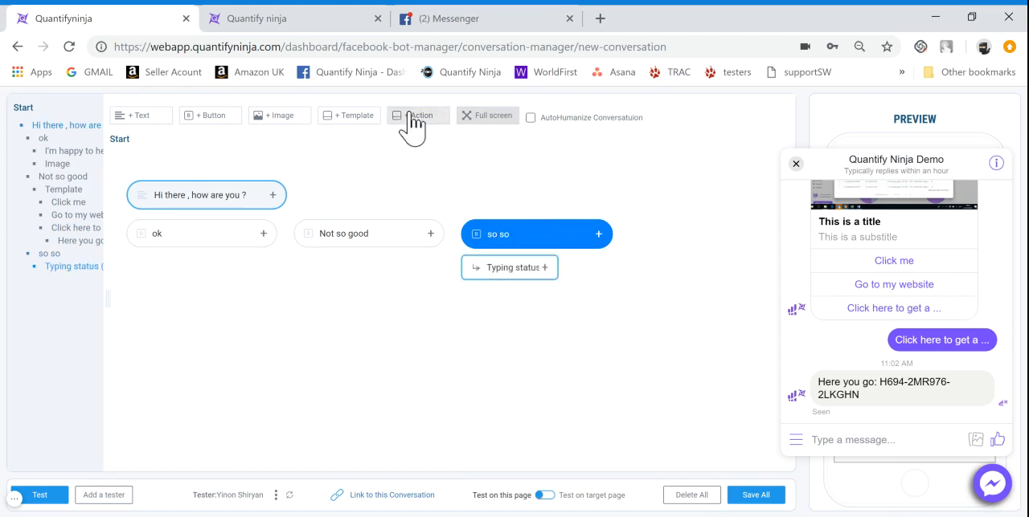
pyautogui.click(546, 268)
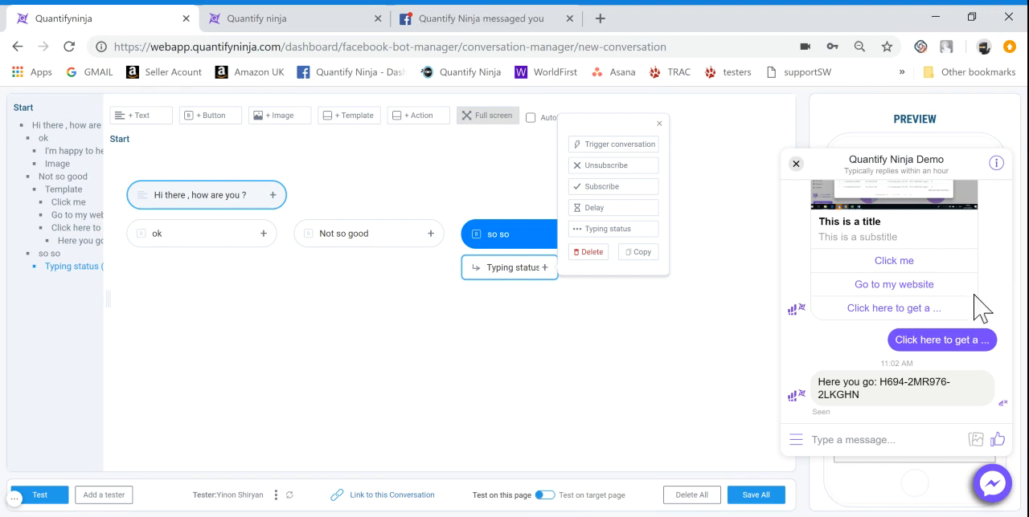
pyautogui.click(603, 227)
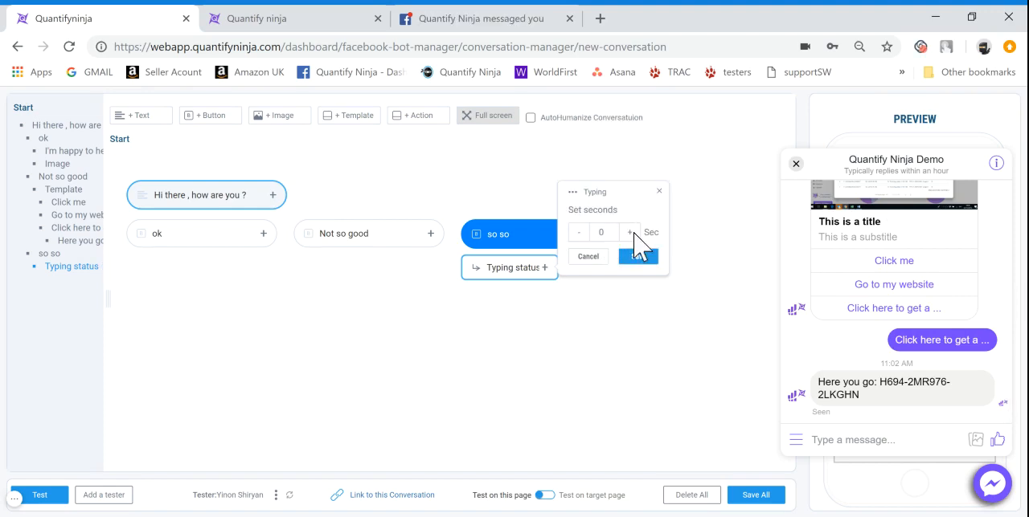
pyautogui.doubleClick(628, 232)
pyautogui.click(642, 258)
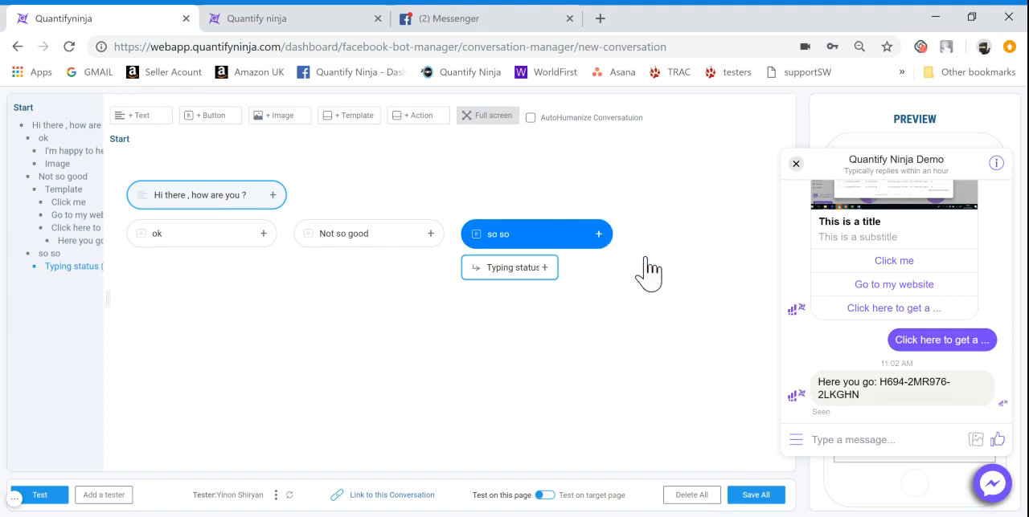
# Step: Add a text response below the typing status reading "it's been 2 seconds"
pyautogui.click(137, 116)
pyautogui.click(493, 306)
pyautogui.write('it')
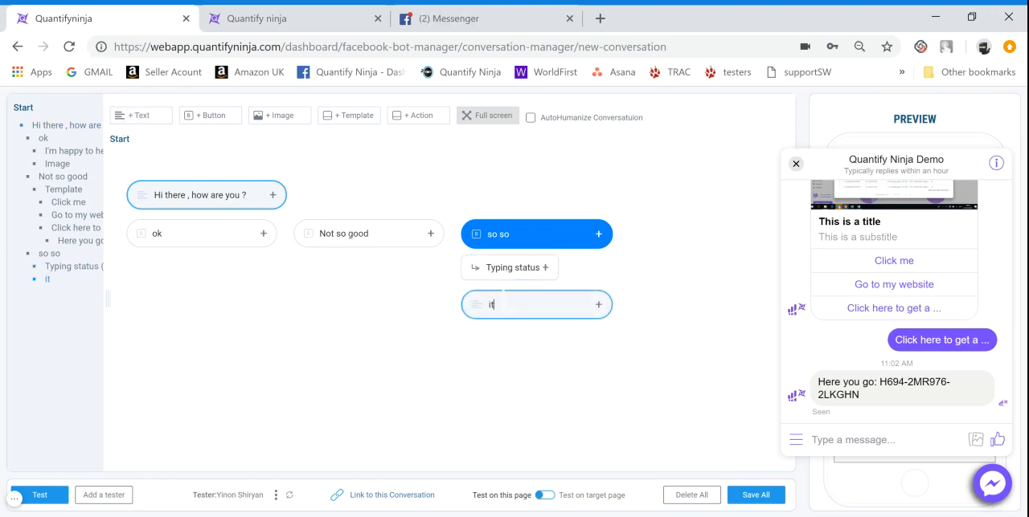
pyautogui.write("'s been 2 ")
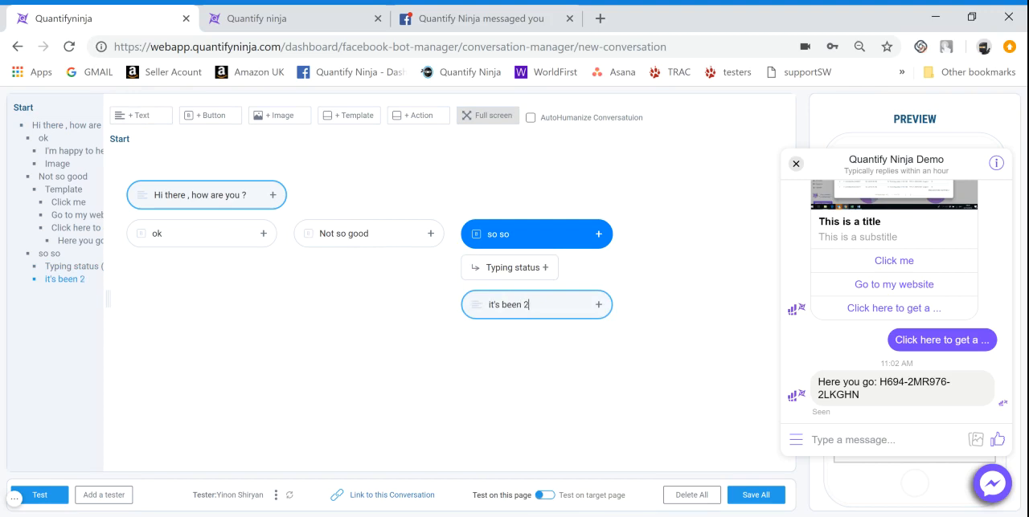
pyautogui.write('seconds')
# Step: Test the conversation by replying "so so", and close the full-screen editor and the chat window
pyautogui.click(46, 496)
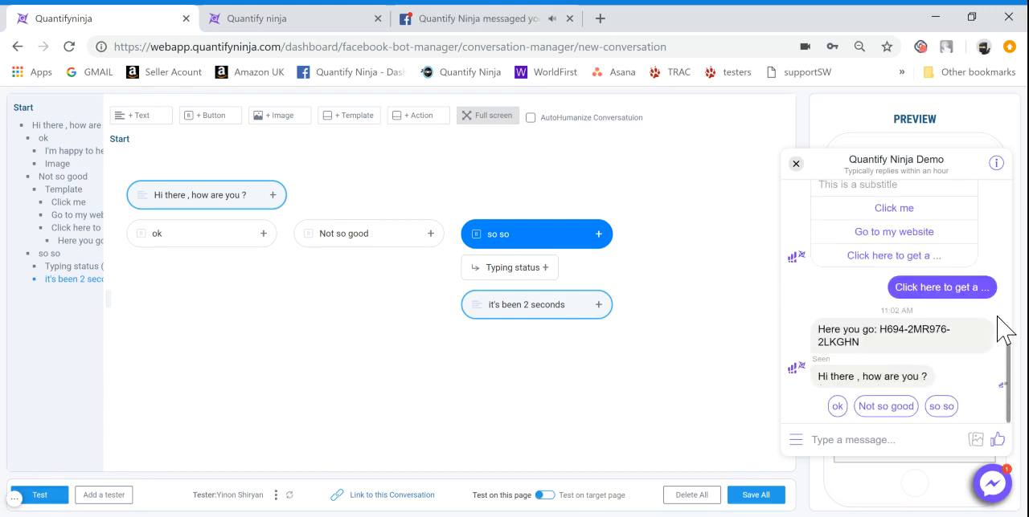
pyautogui.click(942, 407)
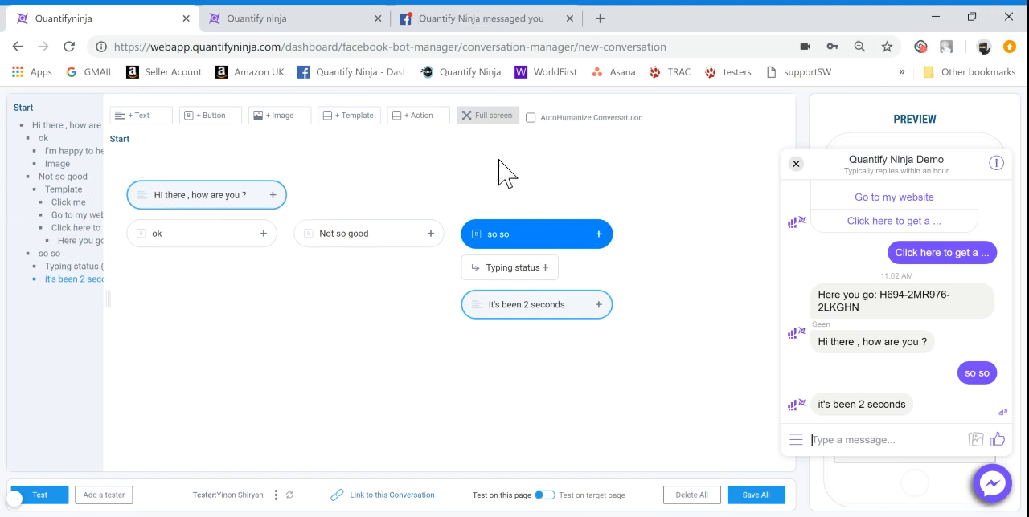
pyautogui.click(487, 117)
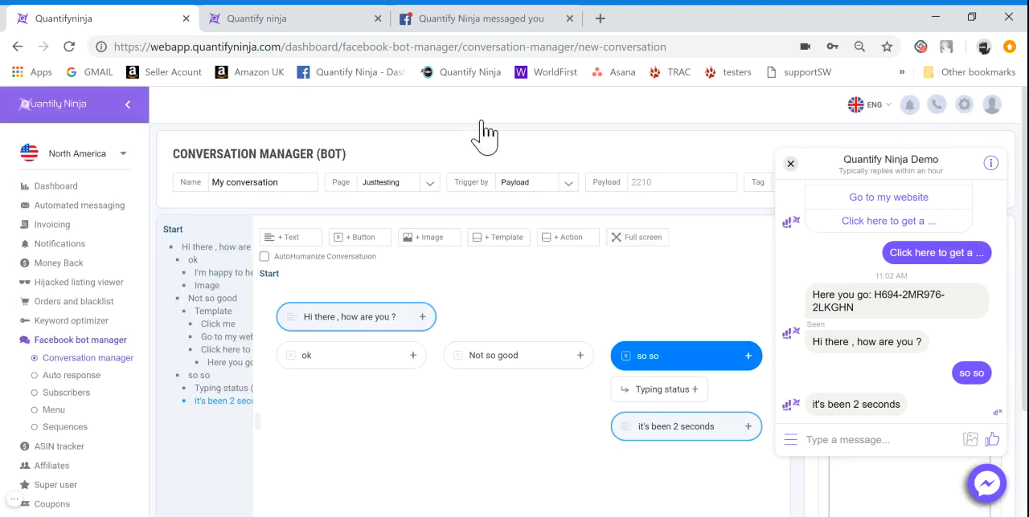
pyautogui.click(791, 163)
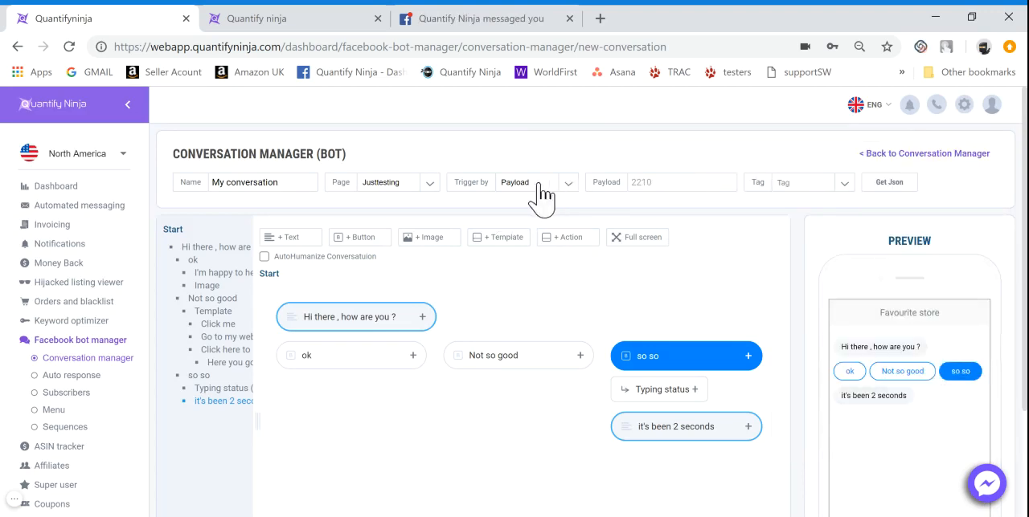
# Step: Change the conversation's trigger to Specific text with the keyword "hi" and save the whole conversation
pyautogui.doubleClick(648, 184)
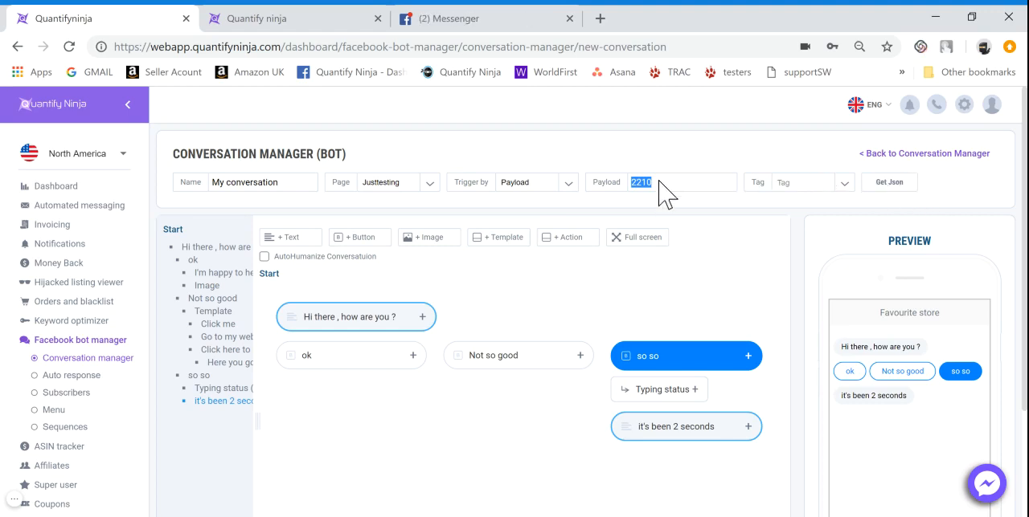
pyautogui.click(568, 186)
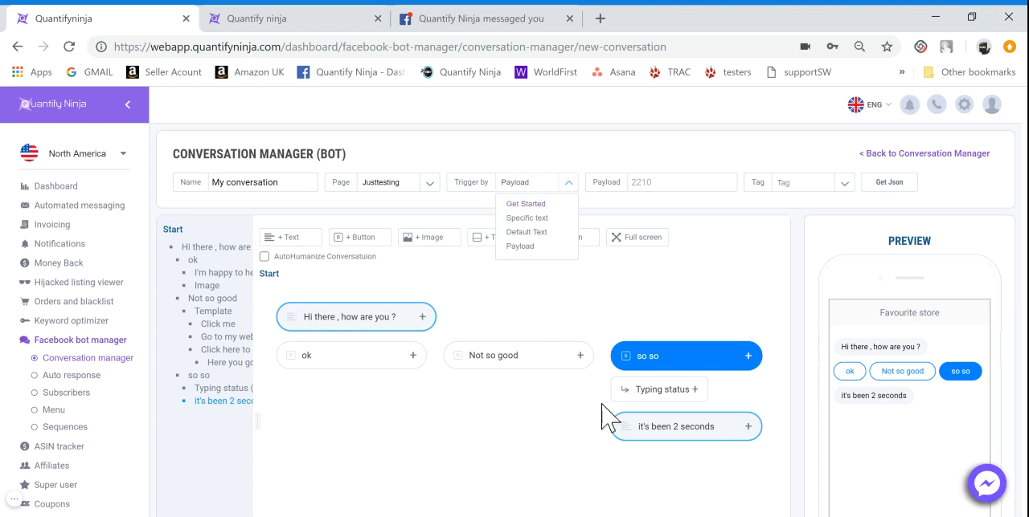
pyautogui.click(544, 219)
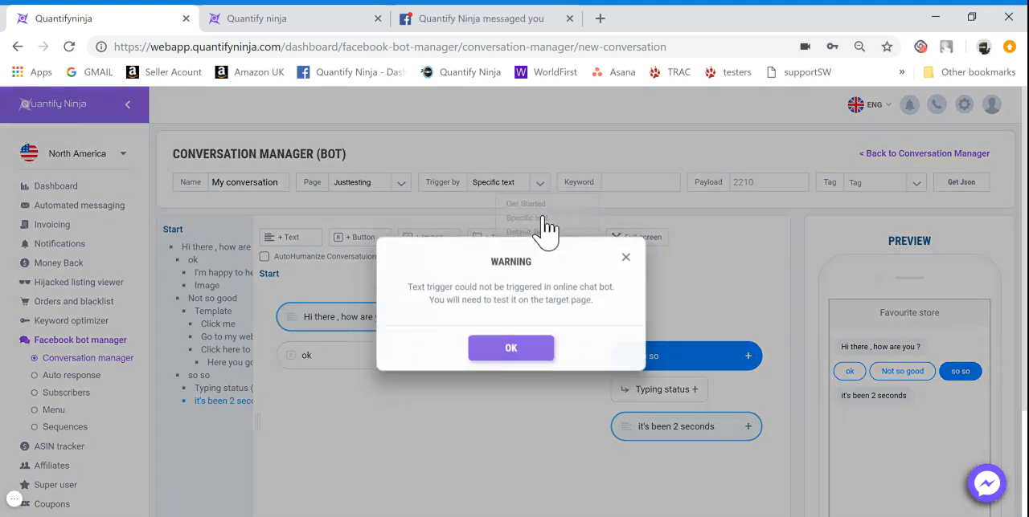
pyautogui.click(539, 358)
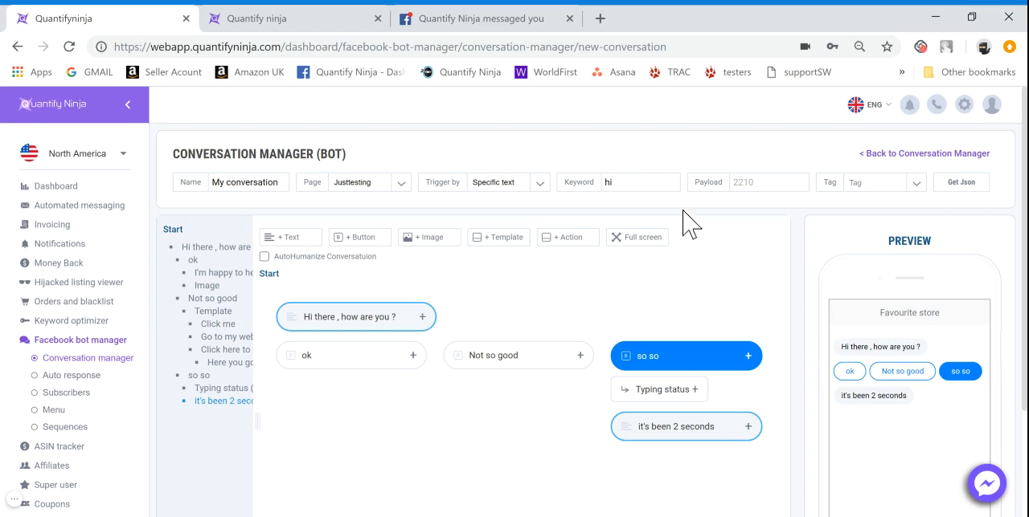
pyautogui.scroll(-3, 718, 450)
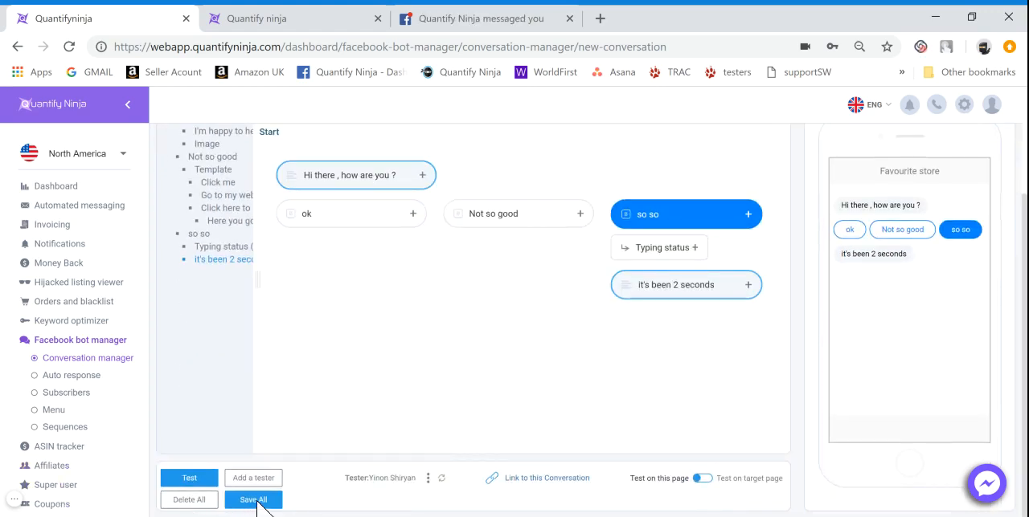
pyautogui.click(258, 500)
# Step: Switch to Messenger, find the Justtesting business chat and send it the keyword "hi"
pyautogui.click(468, 21)
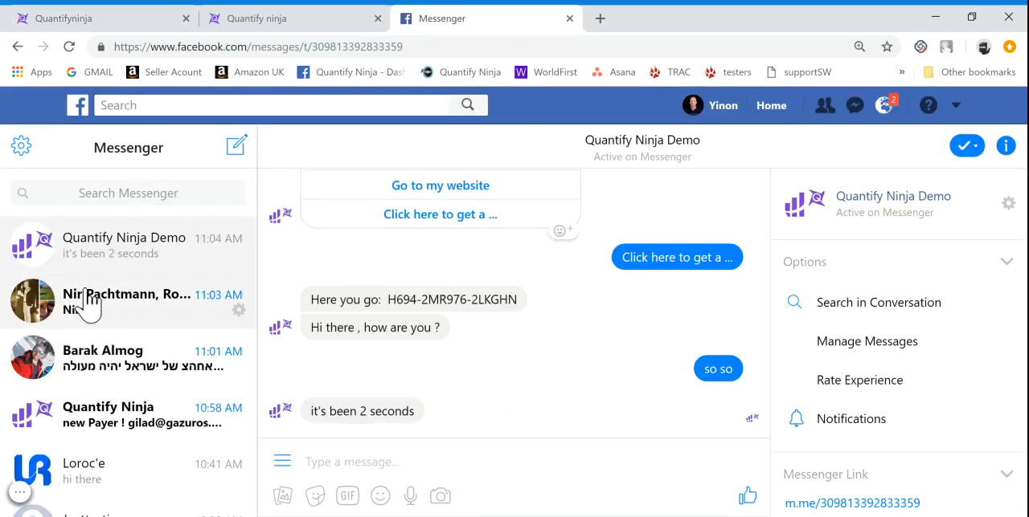
pyautogui.click(111, 194)
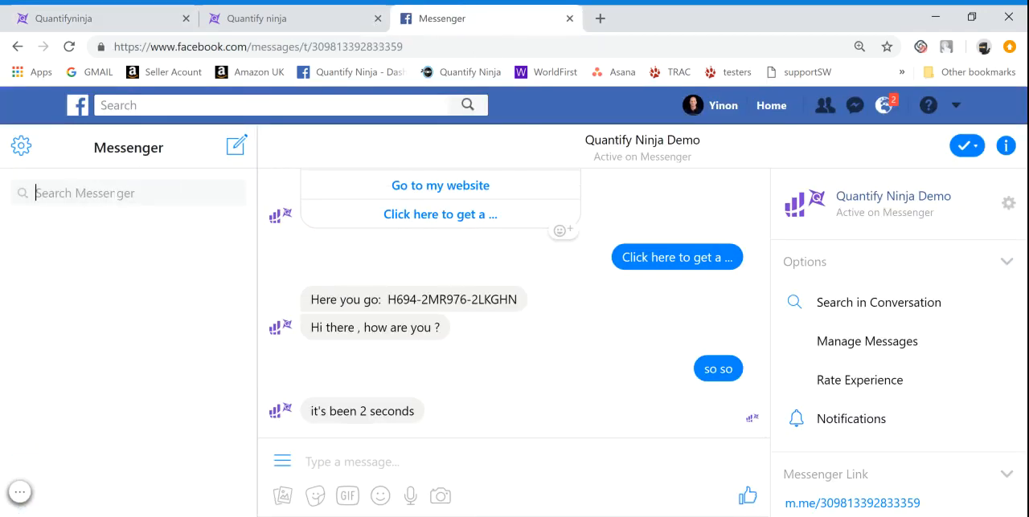
pyautogui.write('just')
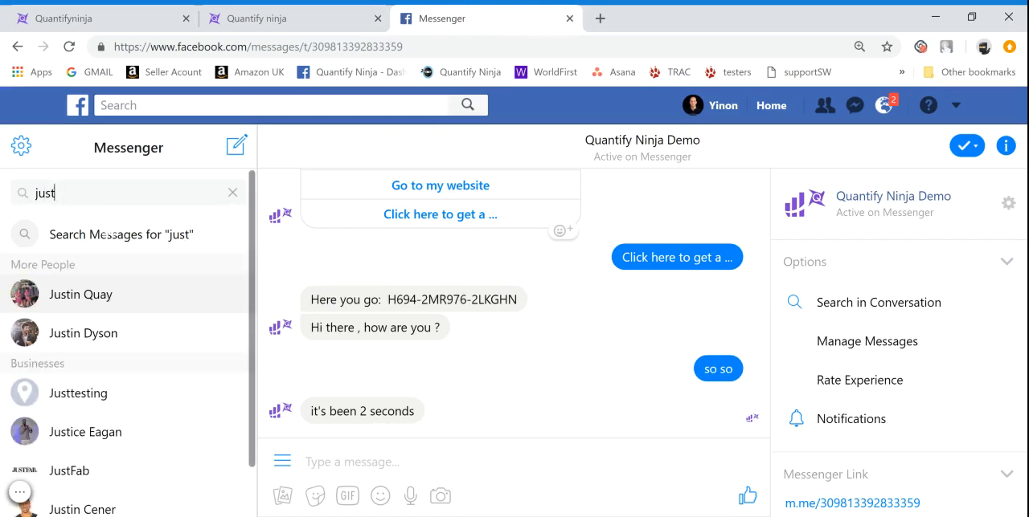
pyautogui.click(126, 393)
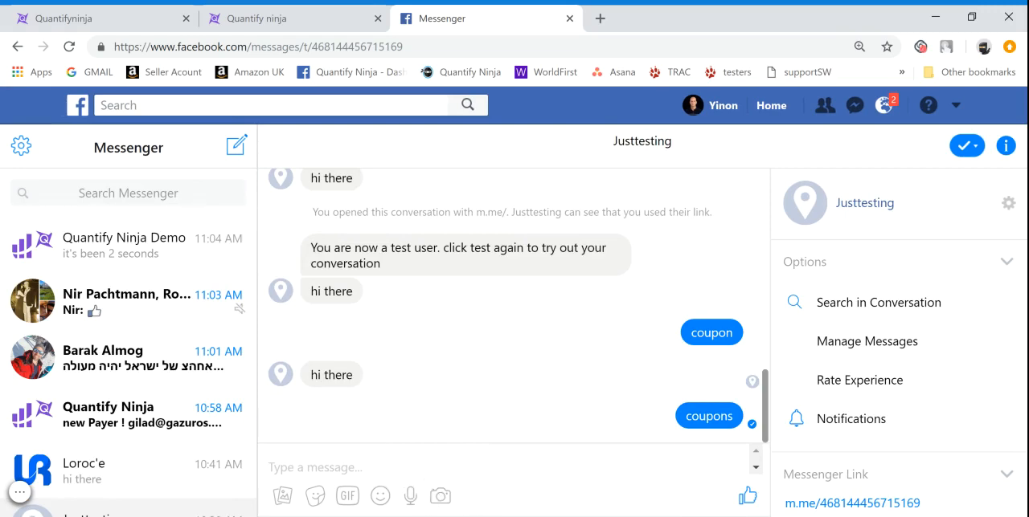
pyautogui.click(517, 472)
pyautogui.write('hi')
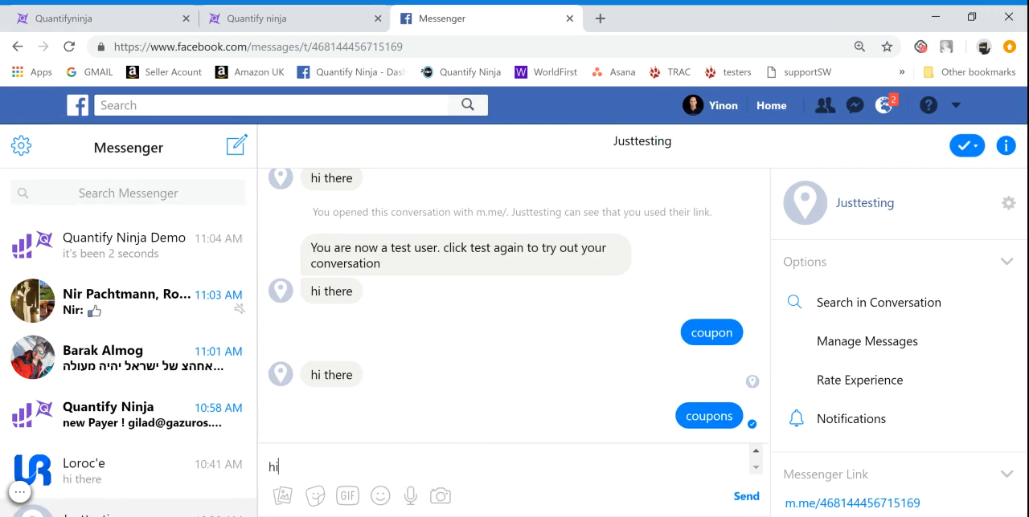
pyautogui.press('Return')
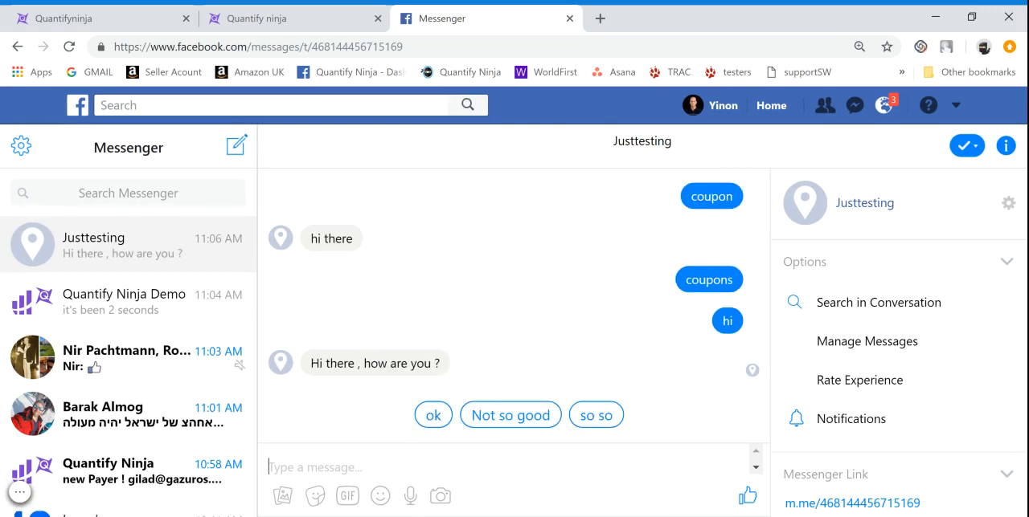
# Step: Send the non-matching text "hi1" to the Justtesting chat to check the keyword trigger
pyautogui.write('hi1')
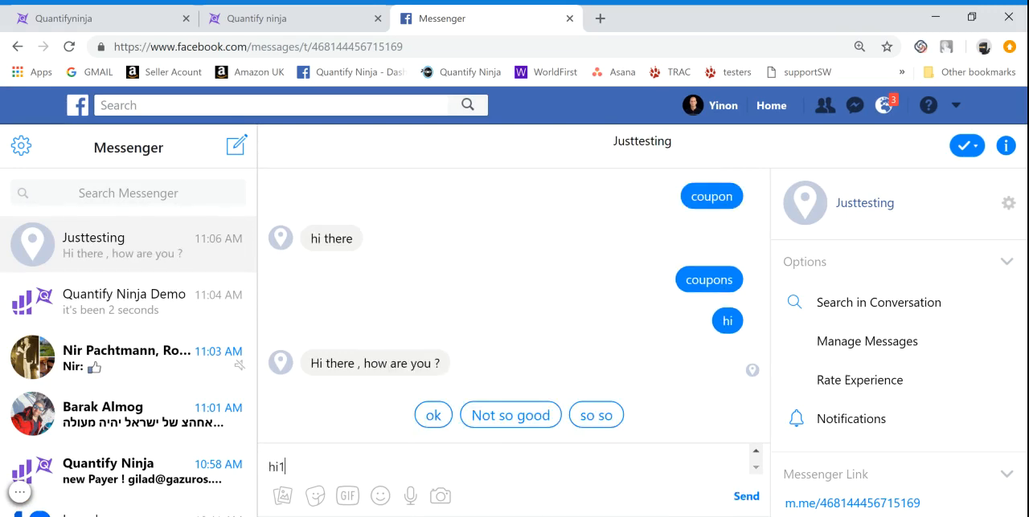
pyautogui.press('Return')
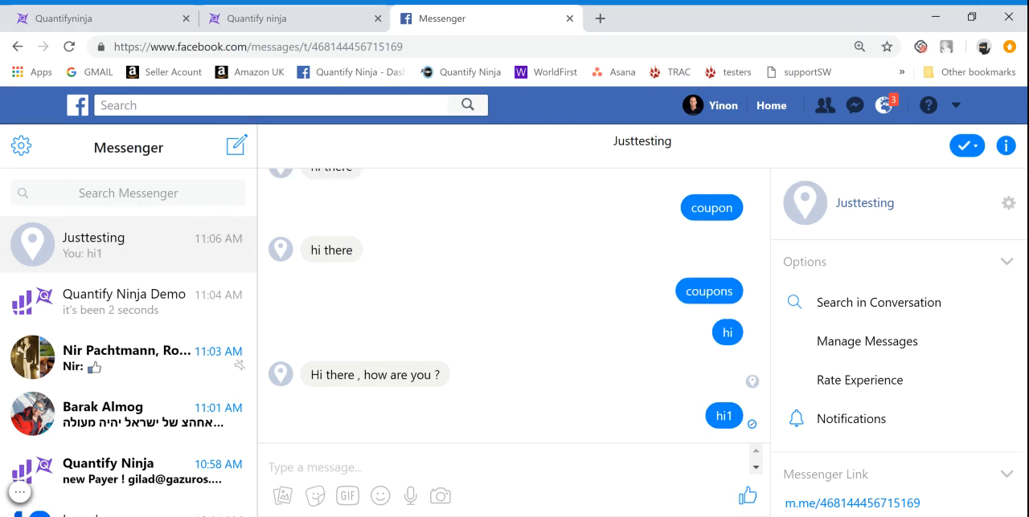
# Step: Return to the conversation manager and review the available trigger types and the testing options
pyautogui.click(275, 24)
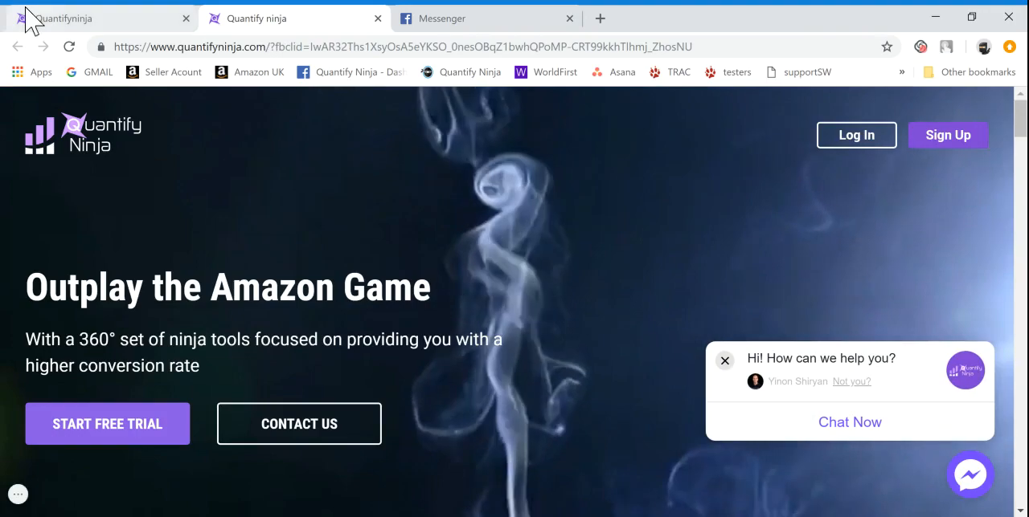
pyautogui.click(17, 20)
pyautogui.scroll(3, 591, 221)
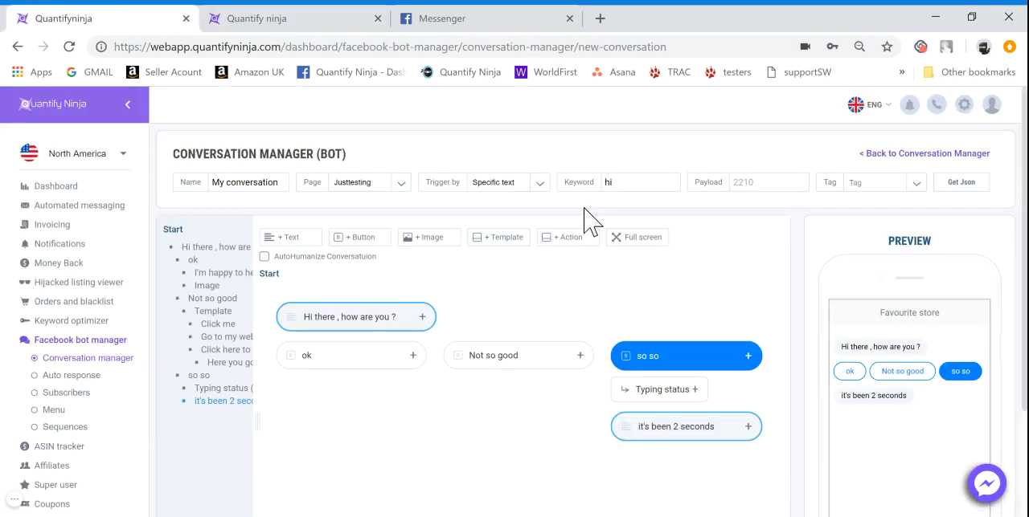
pyautogui.click(540, 184)
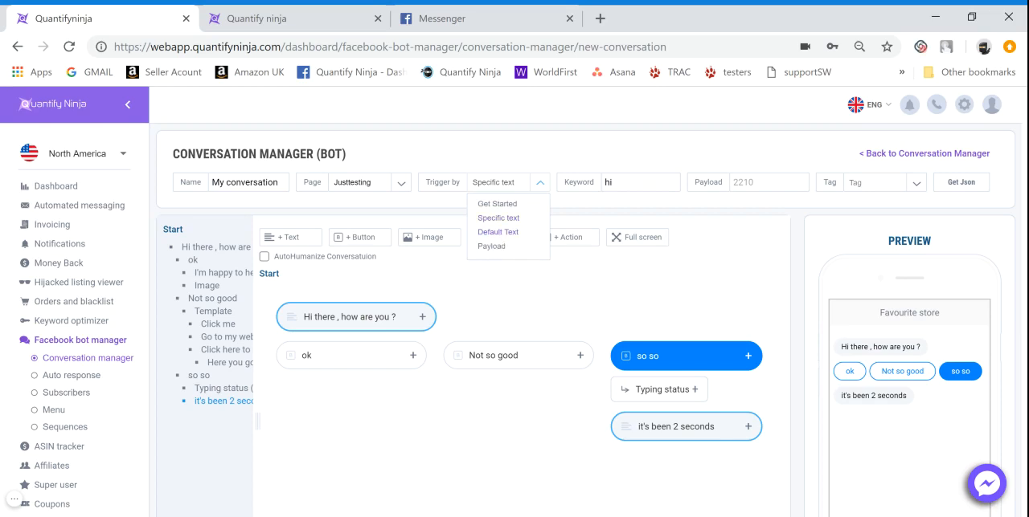
pyautogui.click(755, 163)
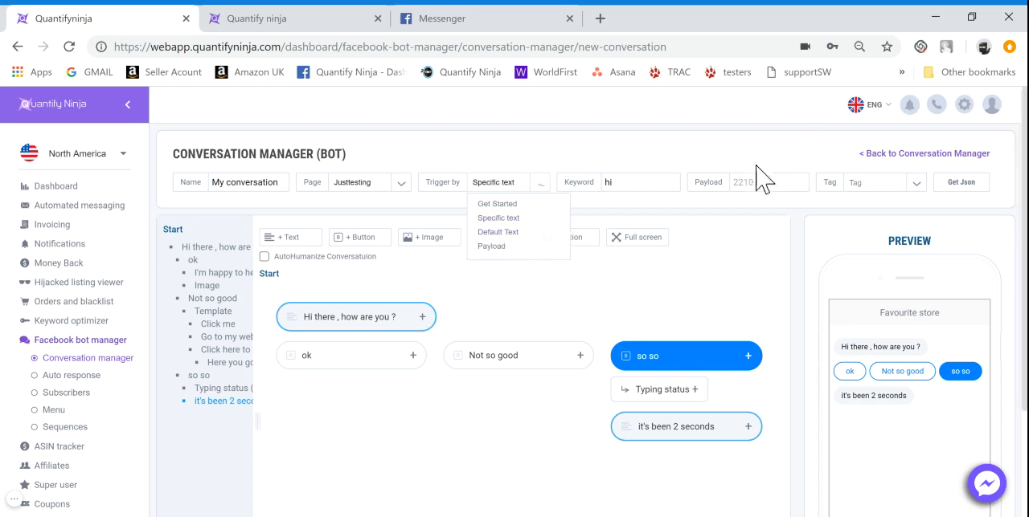
pyautogui.scroll(-2, 876, 225)
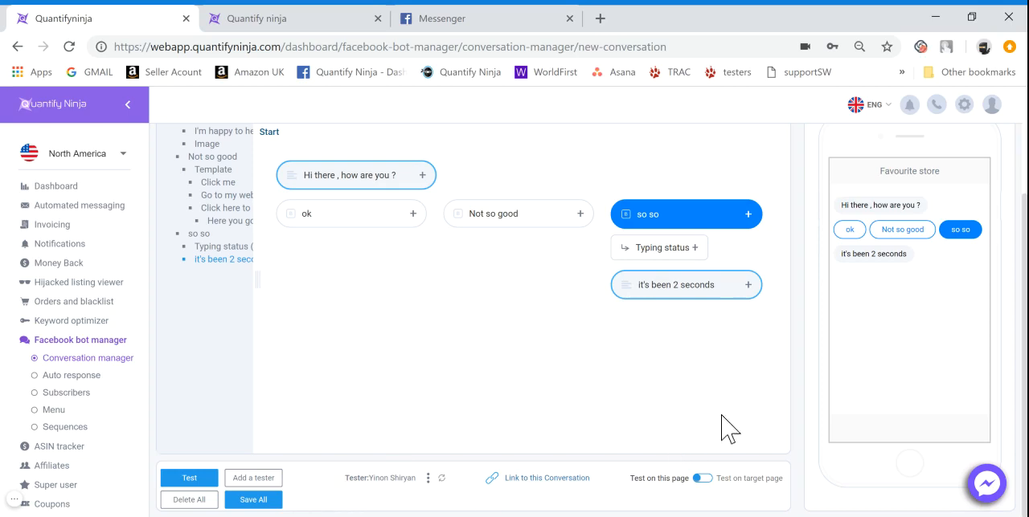
pyautogui.scroll(2, 727, 430)
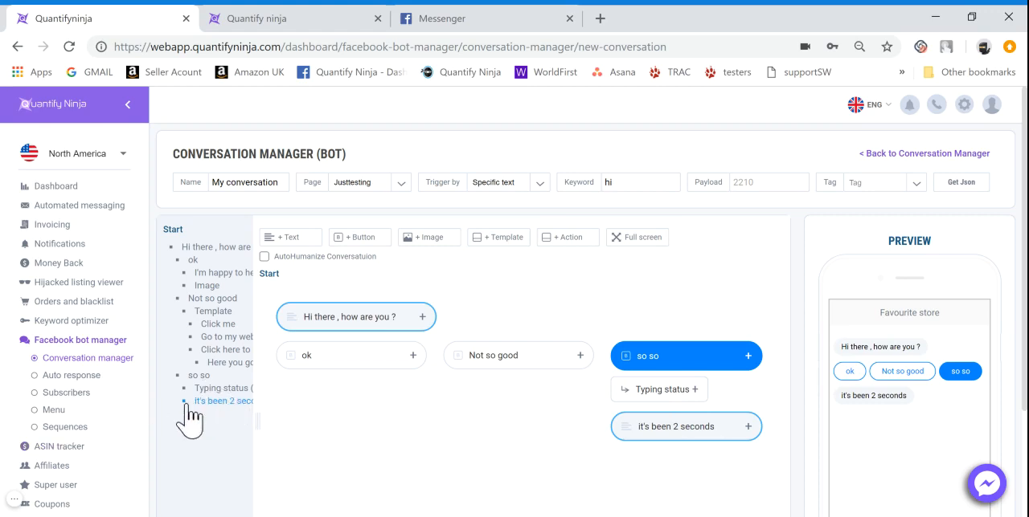
# Step: Open the Facebook bot manager's subscribers list
pyautogui.click(80, 392)
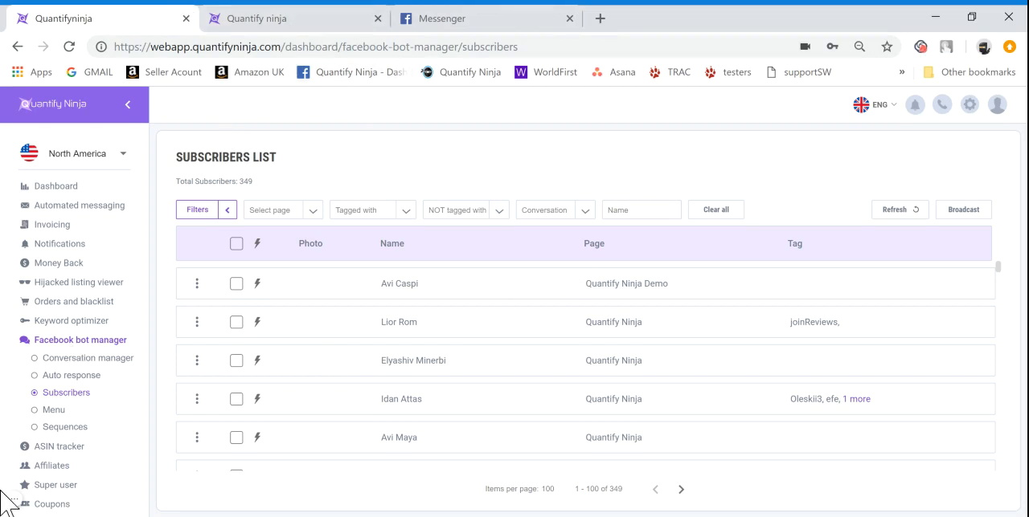
pyautogui.moveTo(60, 502)
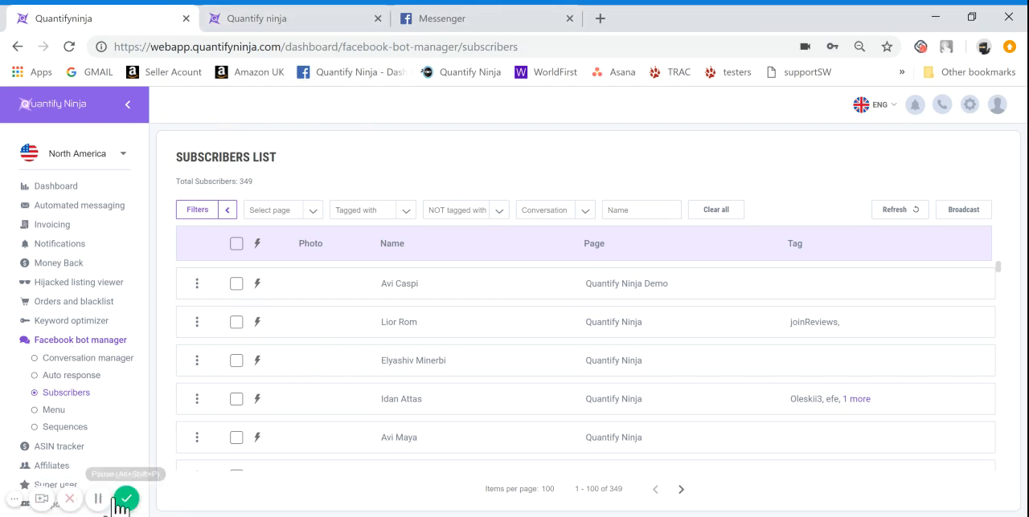